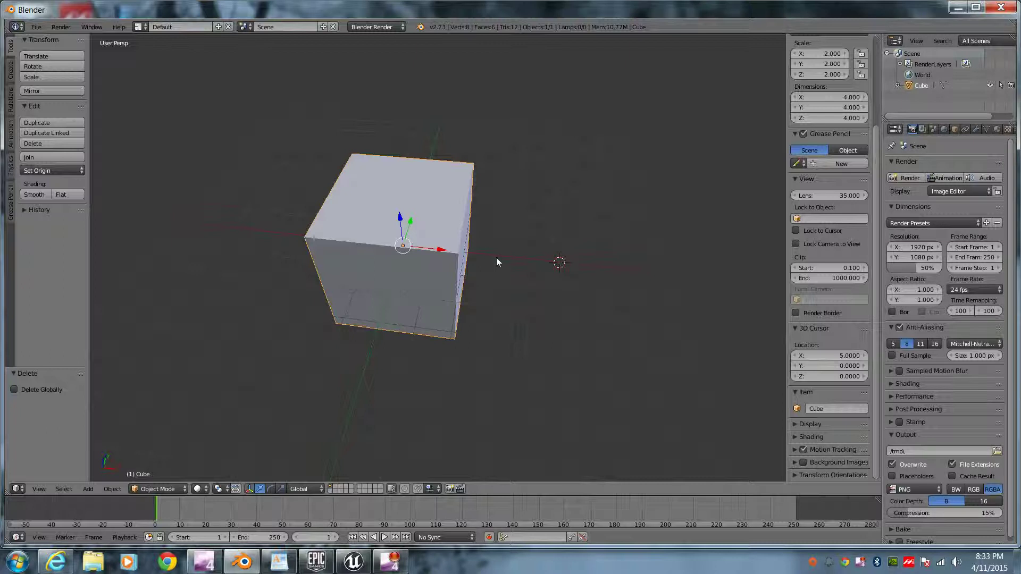
Step: Set the 3D cursor's X location to 4, and change it to 3
left_click(839, 356)
type("4")
key("Return")
left_click(851, 356)
type("3")
key("Return")
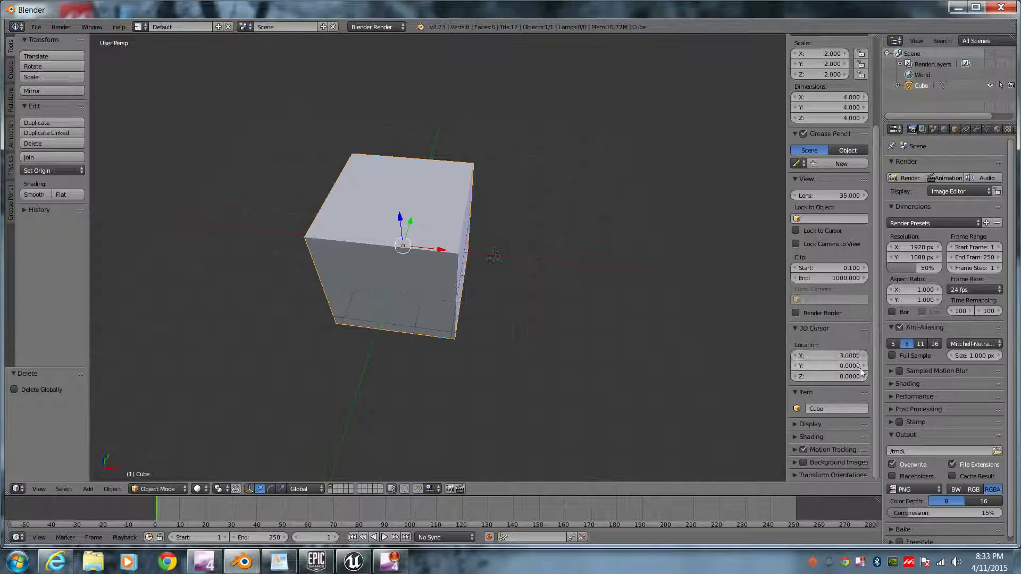
Step: Add a new cube at the 3D cursor, against the side of the large cube
middle_click_drag(541, 445, 609, 393)
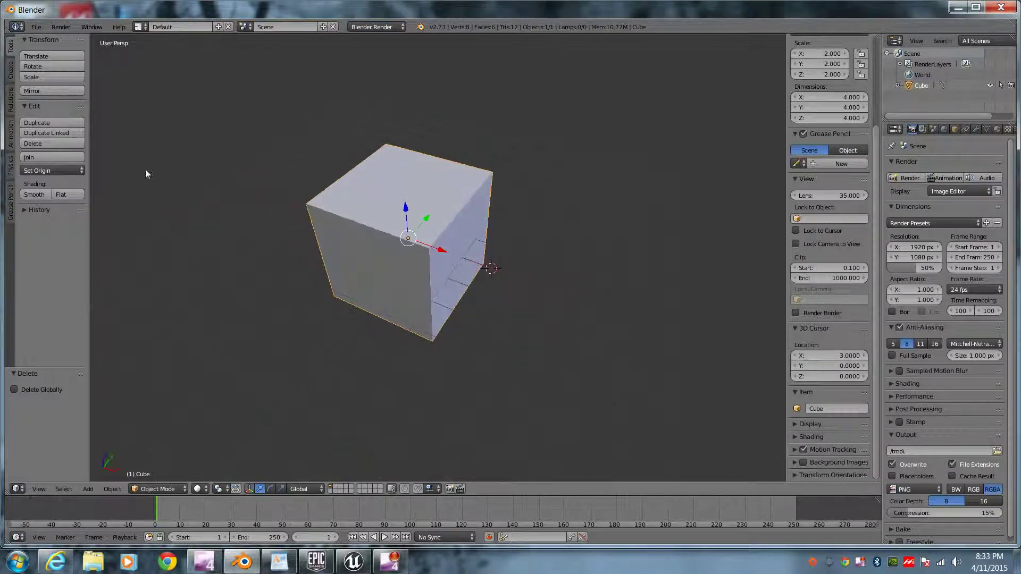
left_click(10, 70)
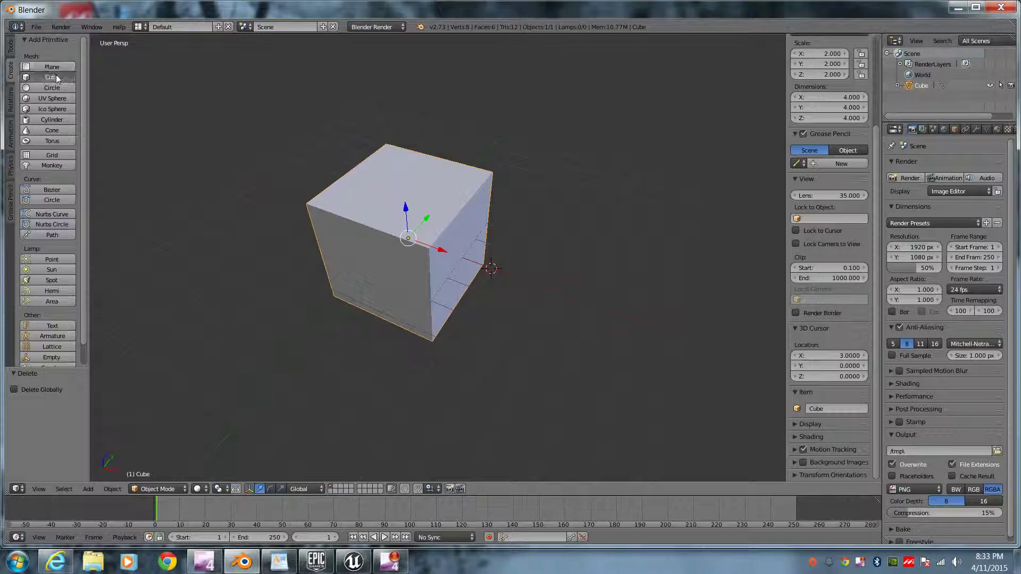
left_click(52, 77)
middle_click_drag(376, 282, 392, 340)
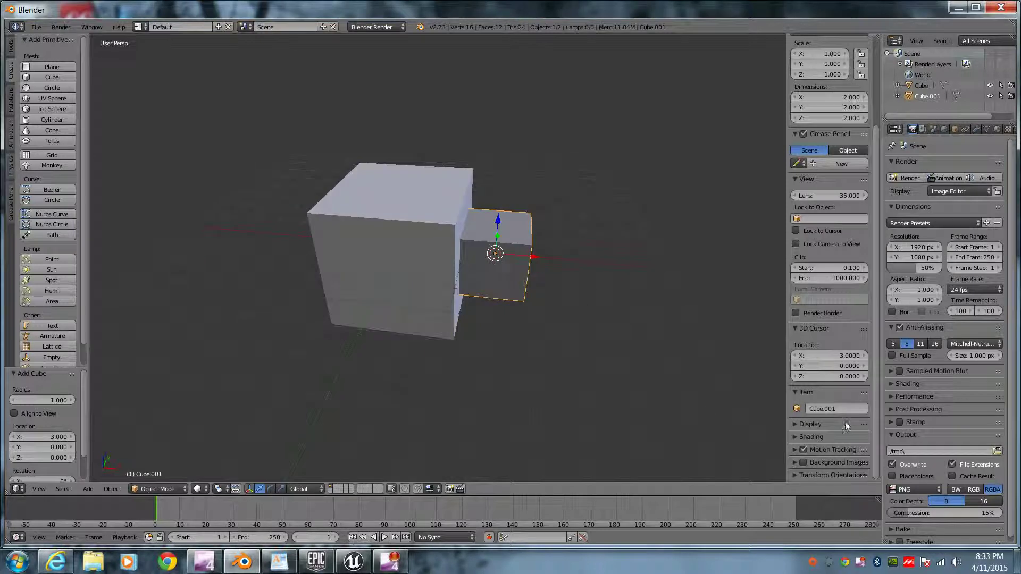
Step: Set the 3D cursor's X location to -3 and add another small cube there, on the opposite side of the large cube
left_click(826, 356)
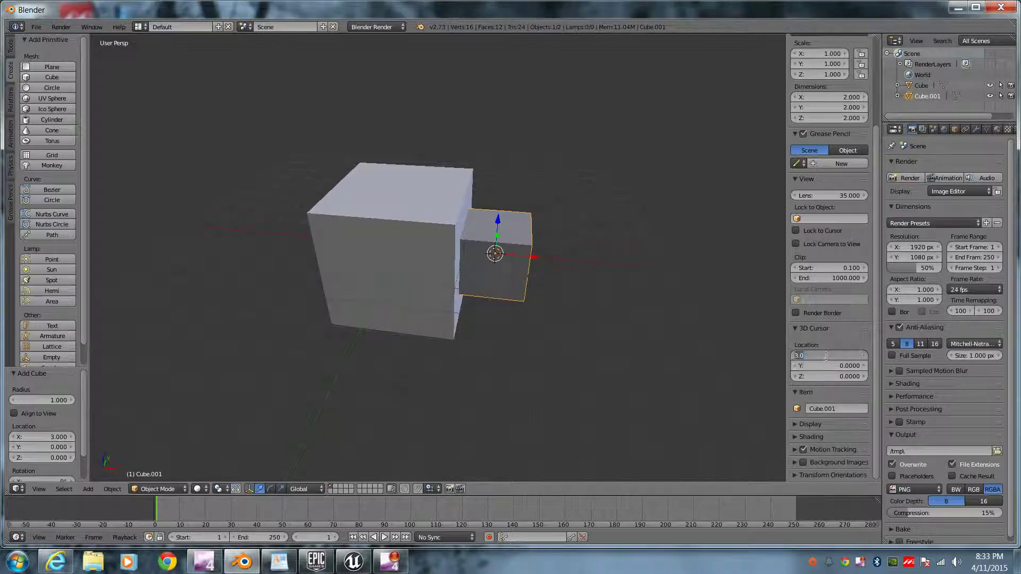
type("-3")
key("Return")
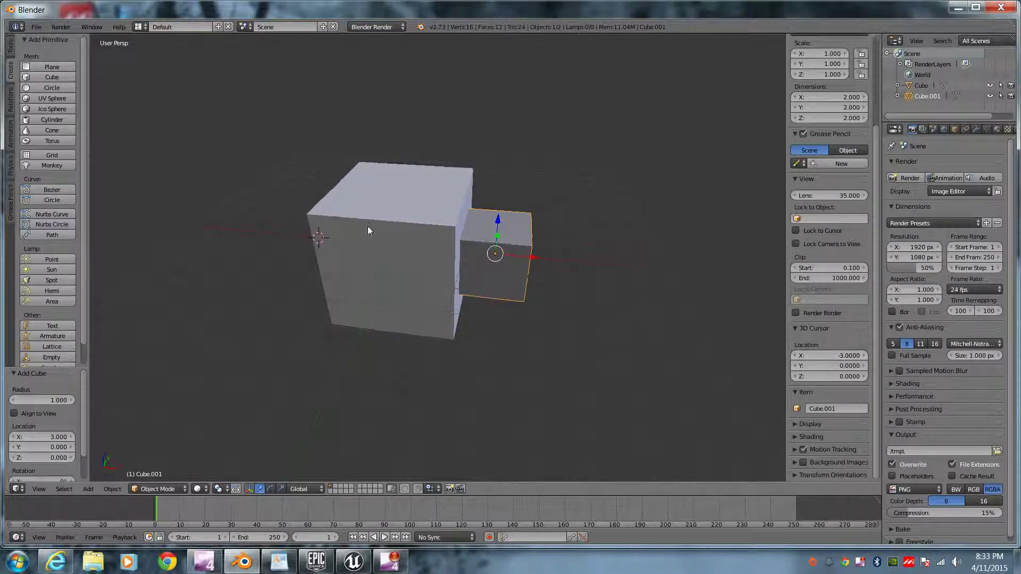
middle_click_drag(363, 225, 410, 222)
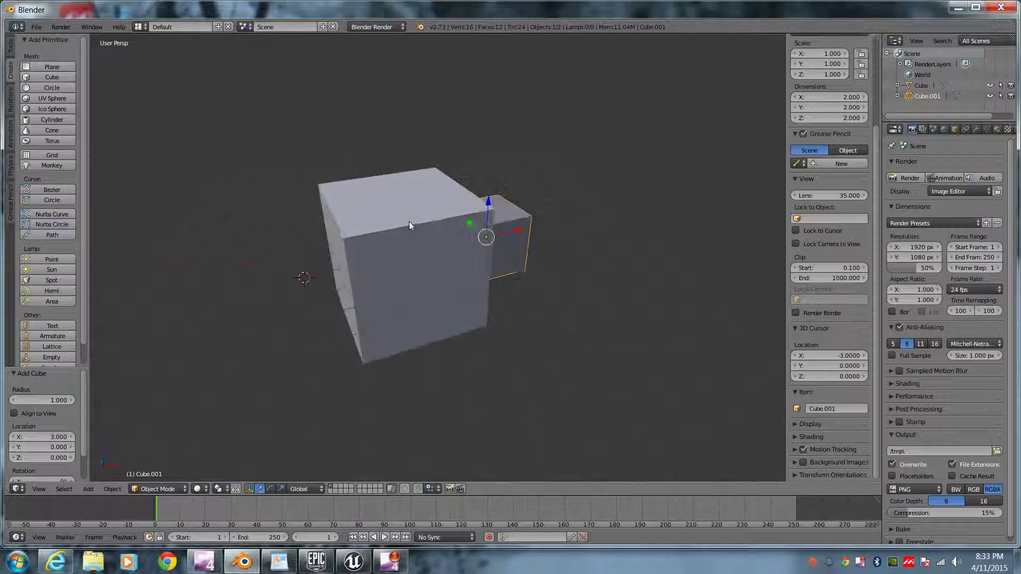
left_click(45, 78)
middle_click_drag(569, 301, 253, 292)
middle_click_drag(401, 335, 469, 335)
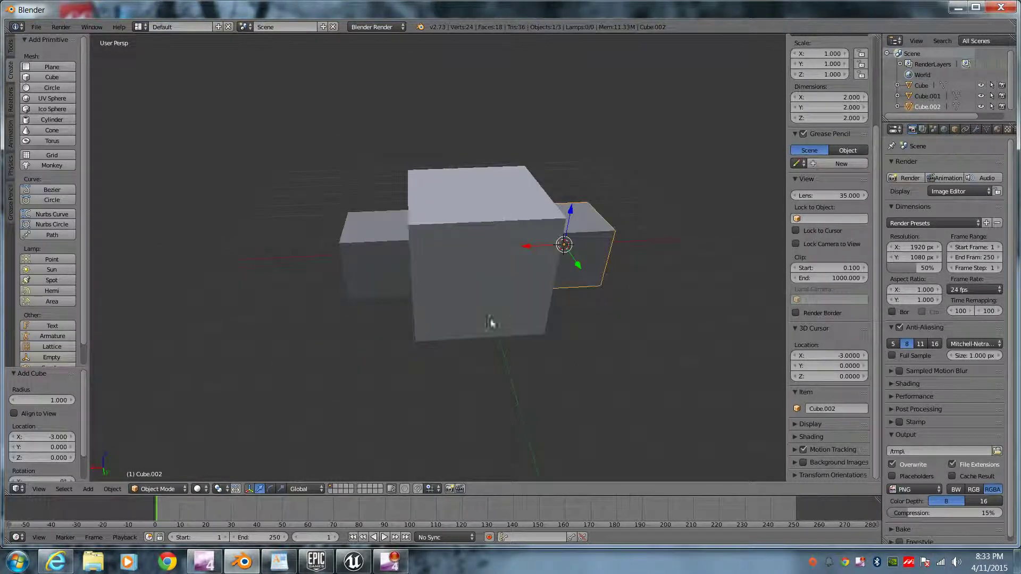
Step: Select all three cubes and join them into one object
right_click(481, 264, "shift")
right_click(375, 260, "shift")
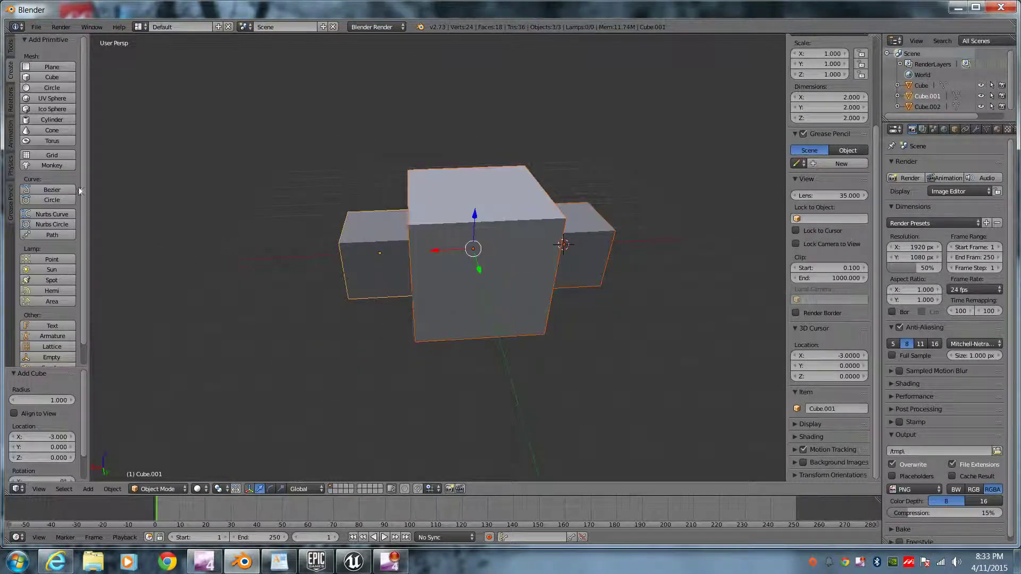
left_click(11, 53)
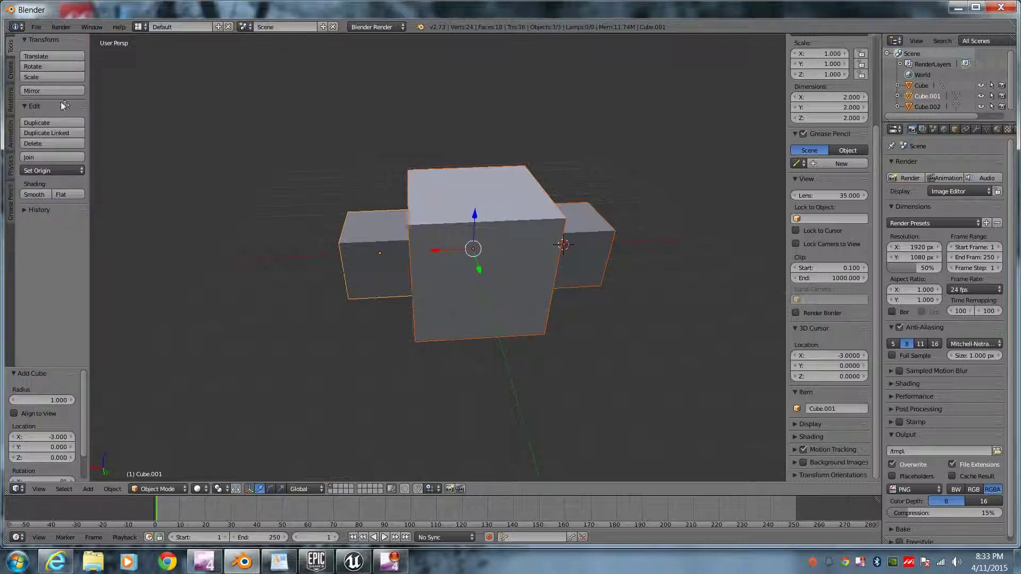
left_click(38, 157)
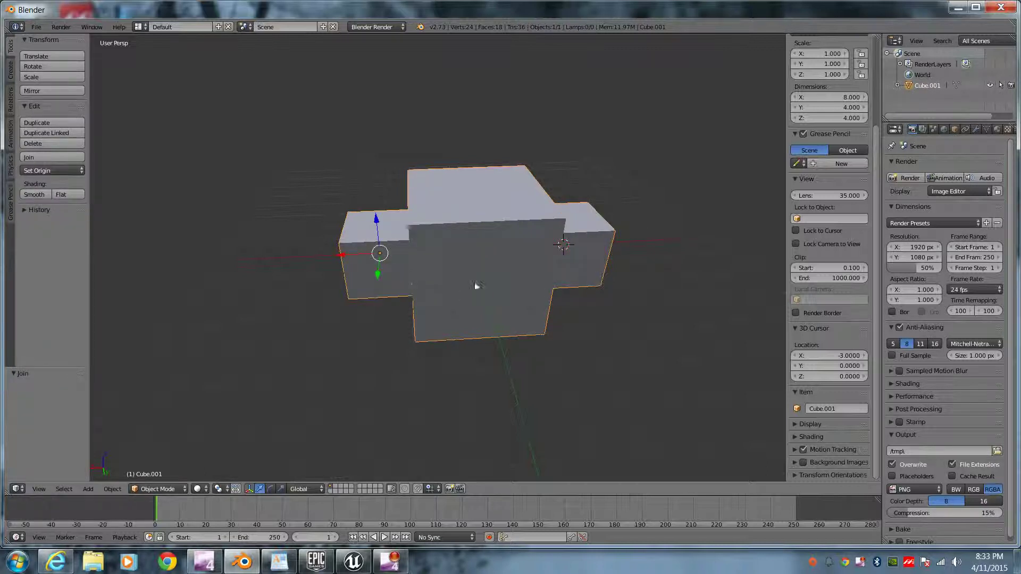
Step: Put the joined mesh in Edit Mode with face selection and select a face of one small cube
key("Tab")
middle_click_drag(474, 282, 437, 271)
left_click(332, 489)
key("a")
right_click(362, 244)
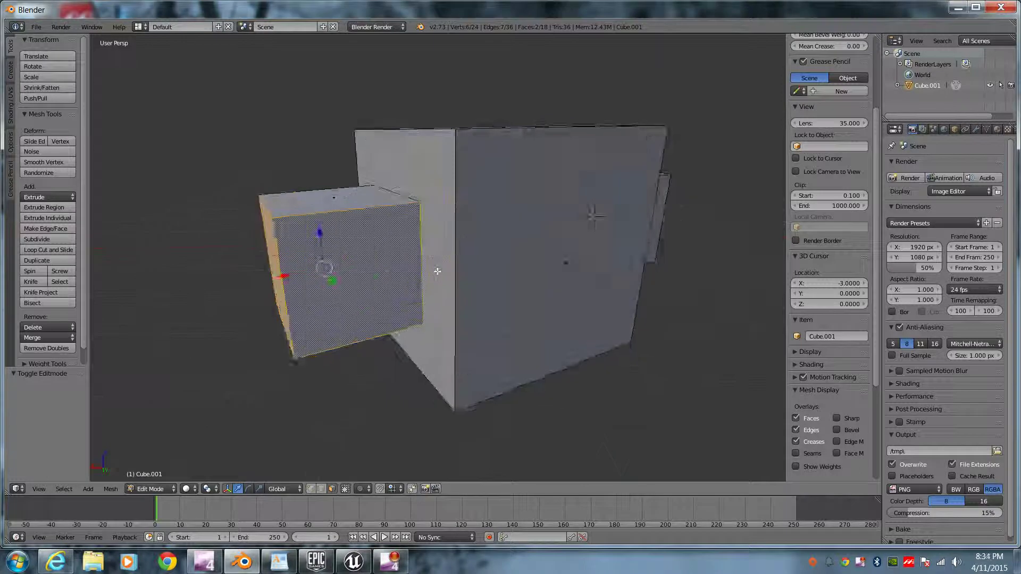
Step: Delete all geometry of the joined mesh and return to Object Mode
scroll(437, 272, "down", 4)
key("a")
key("a")
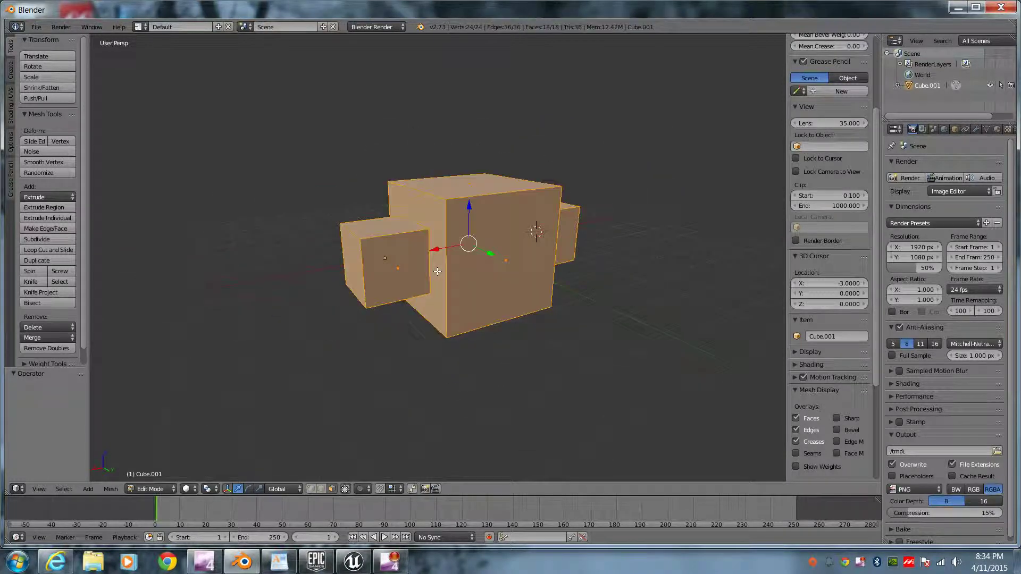
key("x")
left_click(602, 349)
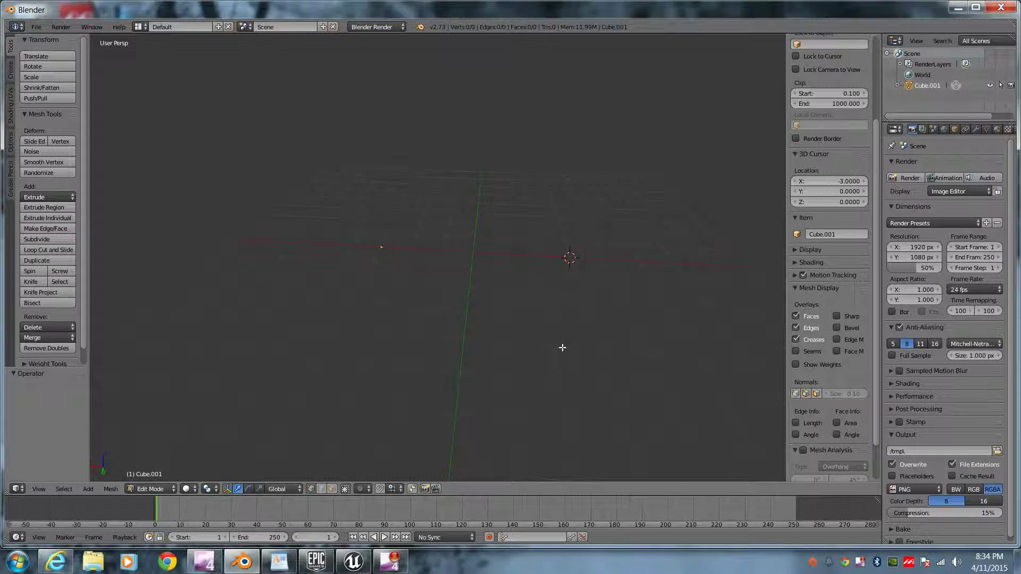
key("Tab")
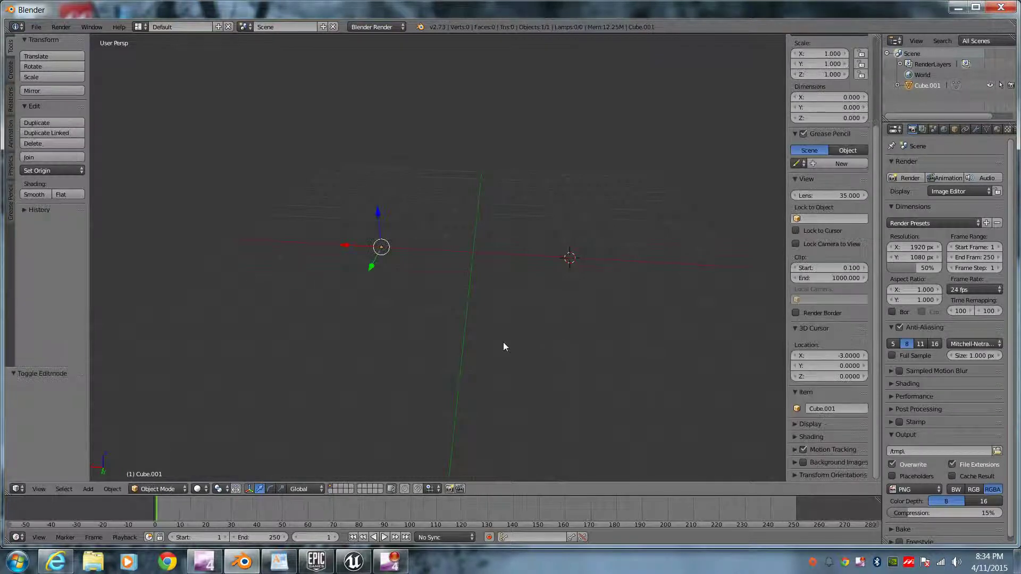
Step: Undo the geometry deletion and the joining of the three cubes
key("ctrl+z")
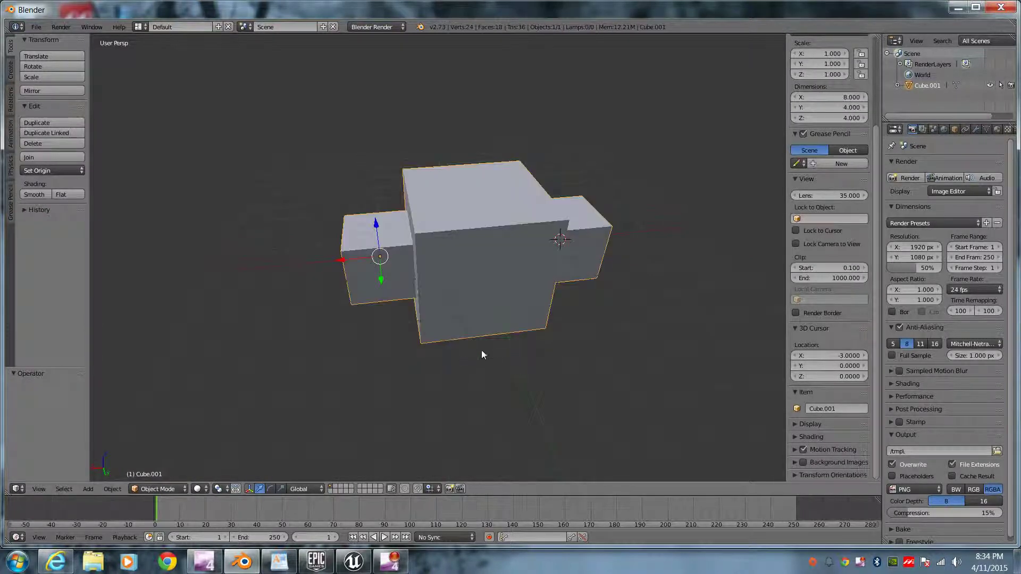
key("ctrl+z")
key("ctrl+shift+z")
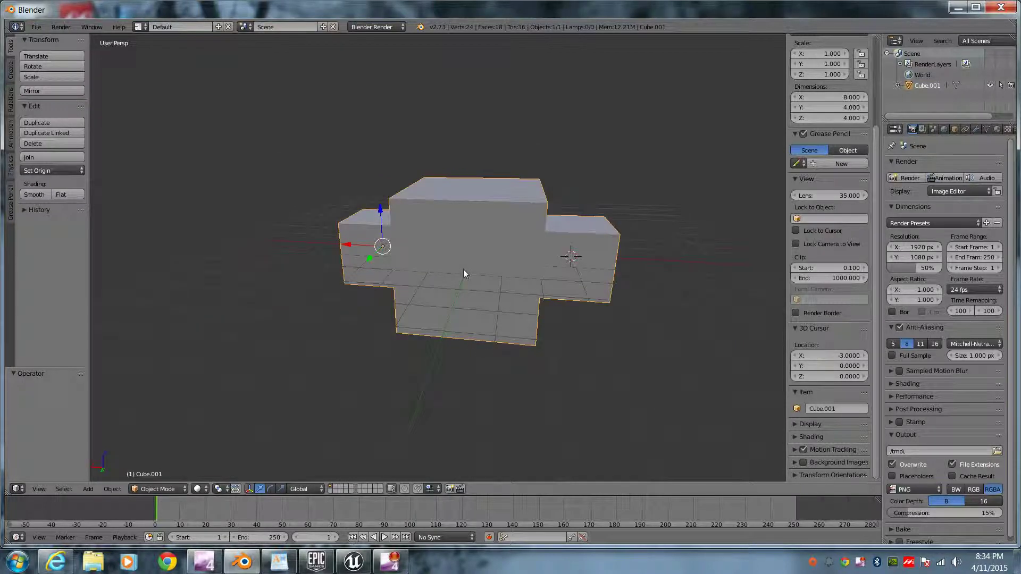
key("ctrl+z")
key("ctrl+z")
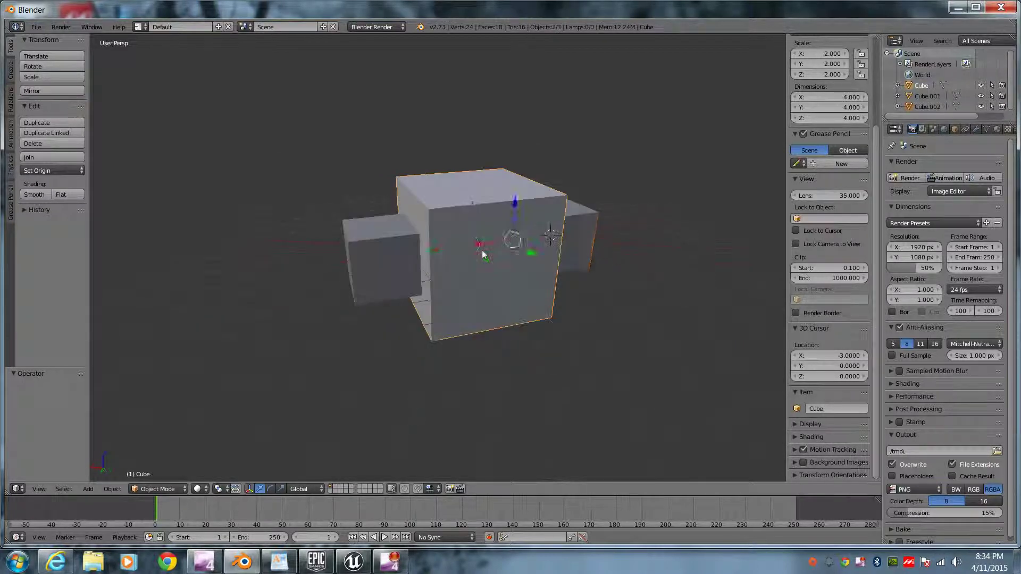
Step: Select the large and small cubes individually to check that they are separate objects
right_click(380, 254)
right_click(475, 251)
middle_click_drag(578, 395, 492, 346)
right_click(378, 250)
middle_click_drag(510, 303, 411, 301)
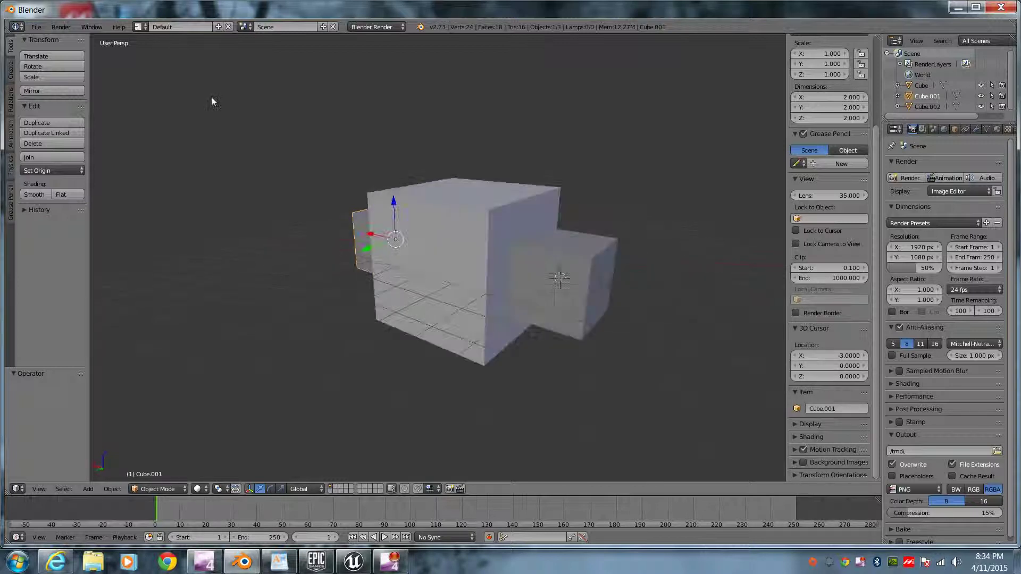
Step: Export the scene as untitled.fbx in FBX 6.1 ASCII format, limited to meshes and with Tangent Space enabled
left_click(36, 26)
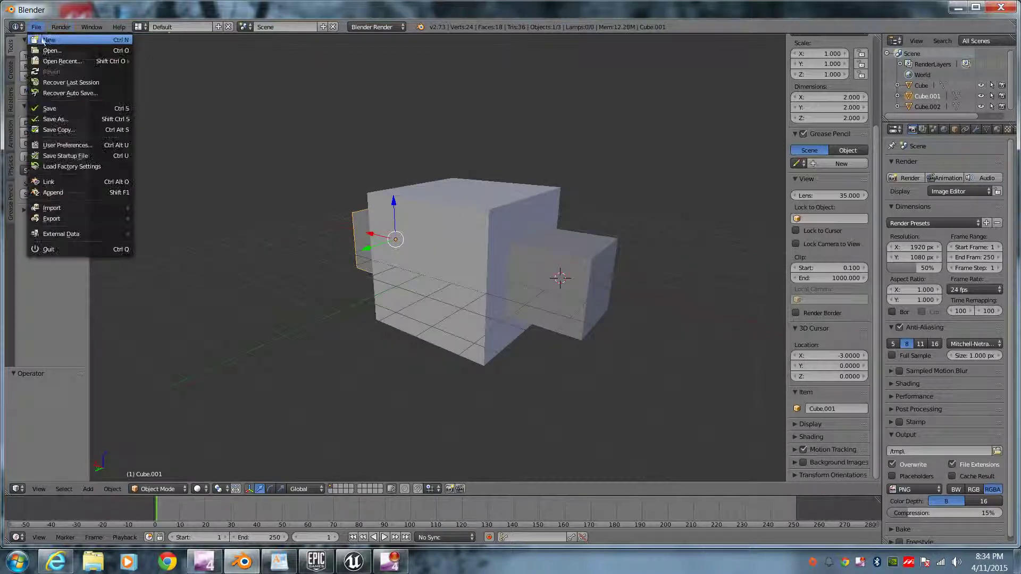
mouse_move(122, 218)
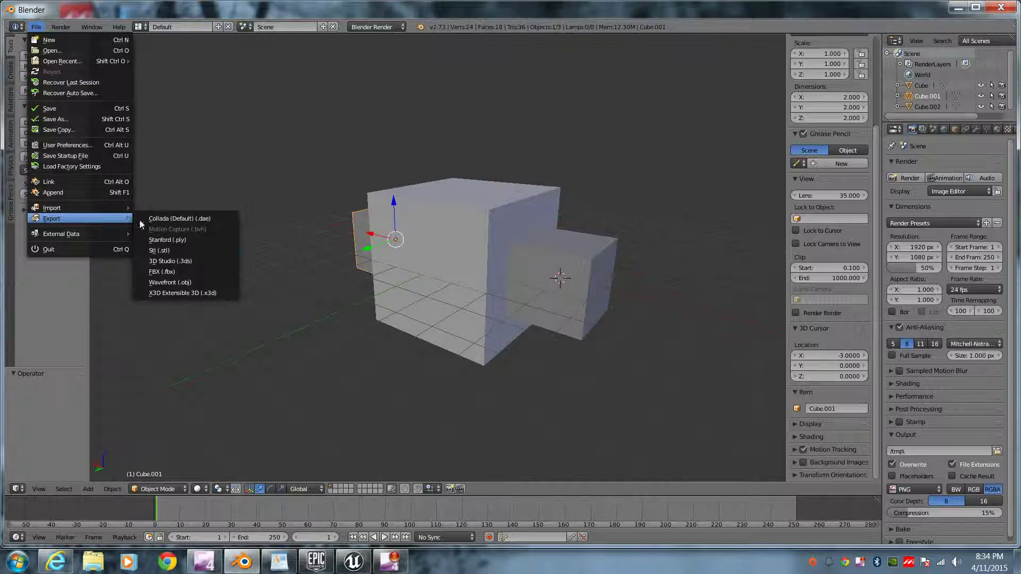
left_click(165, 272)
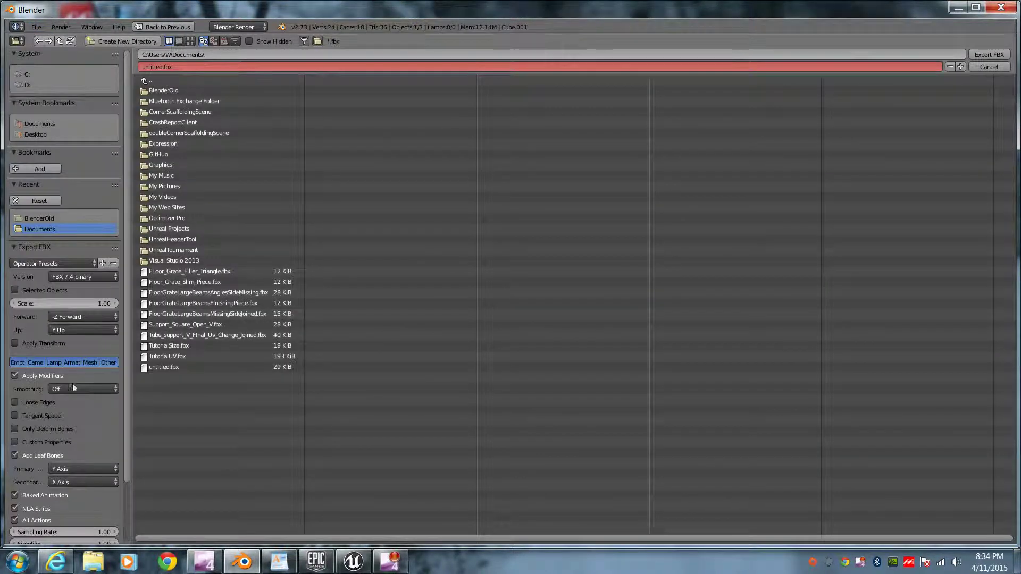
left_click(89, 363)
left_click(75, 277)
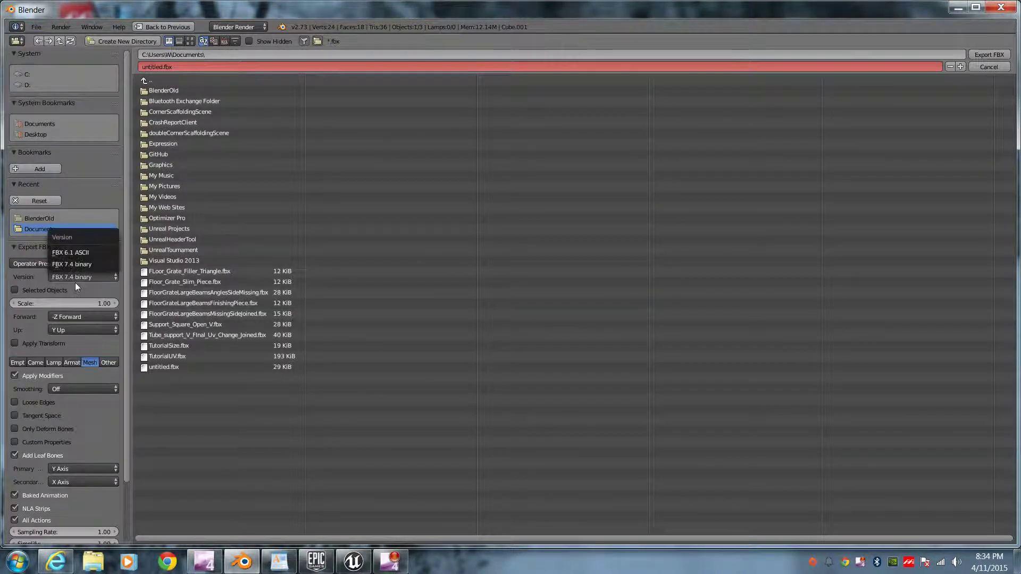
left_click(75, 254)
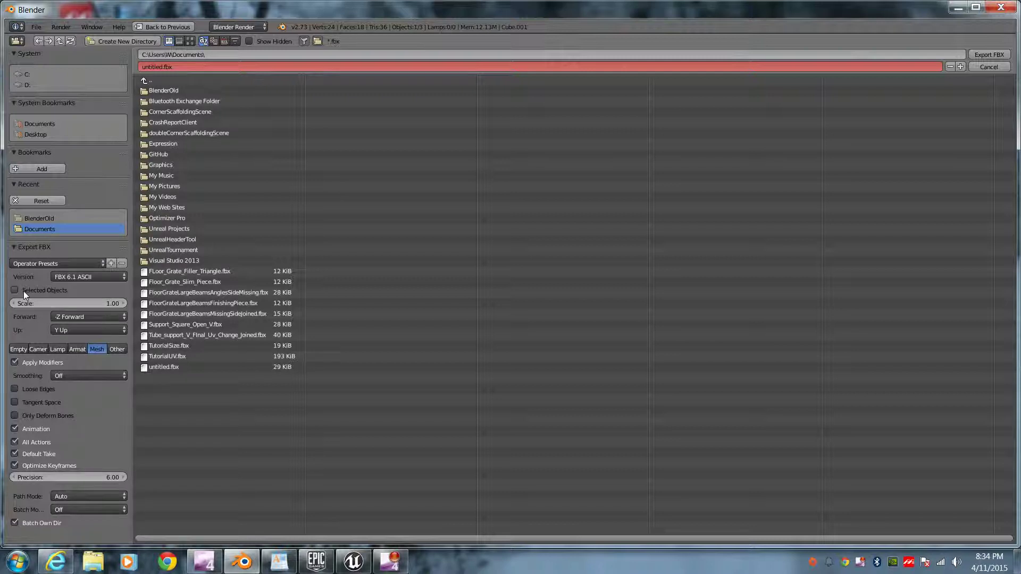
left_click(989, 55)
Step: Export the three cubes again in FBX format under the file name TestCubeTrio, with the scale set to 10
left_click(956, 8)
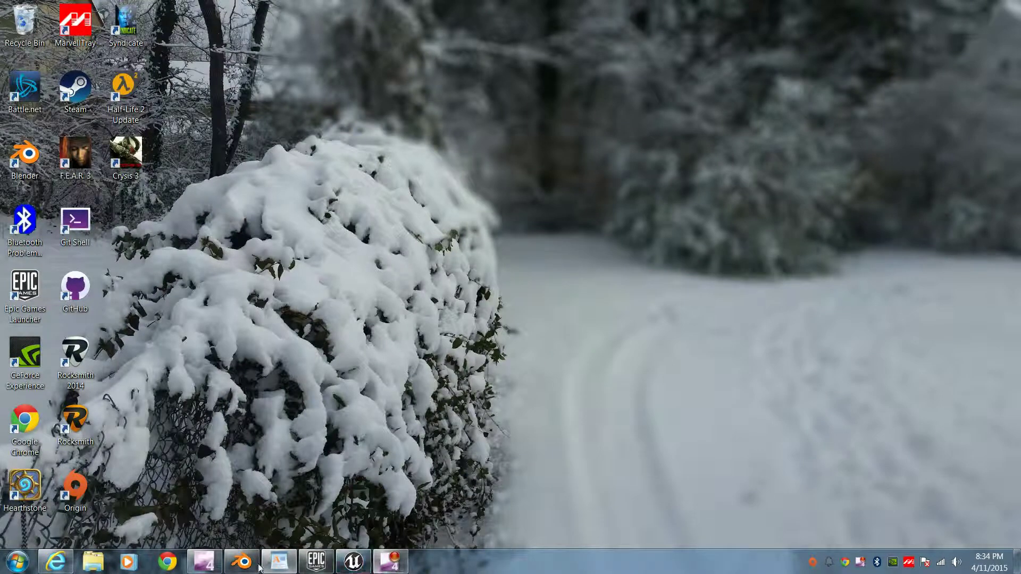
left_click(242, 562)
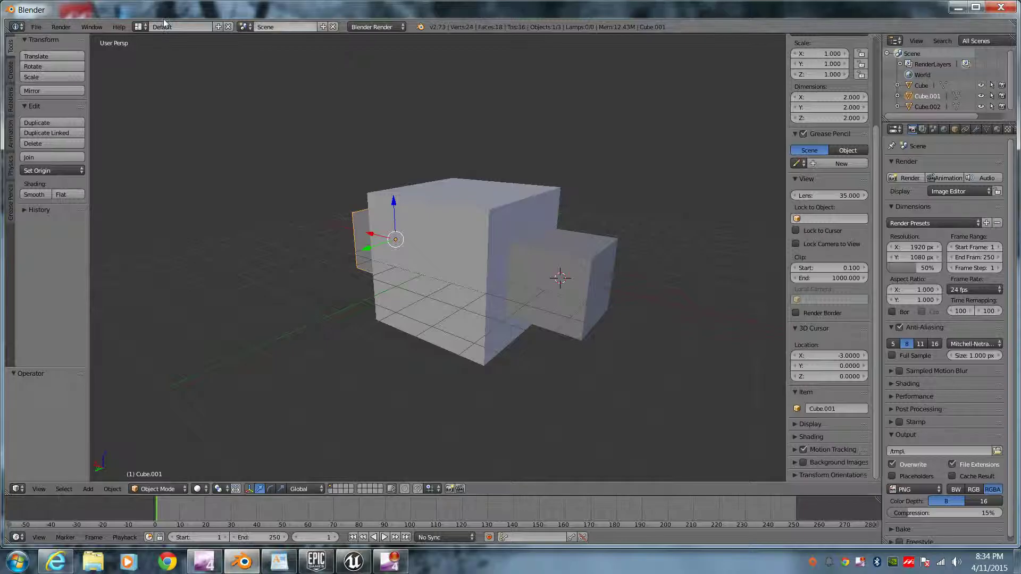
left_click(36, 26)
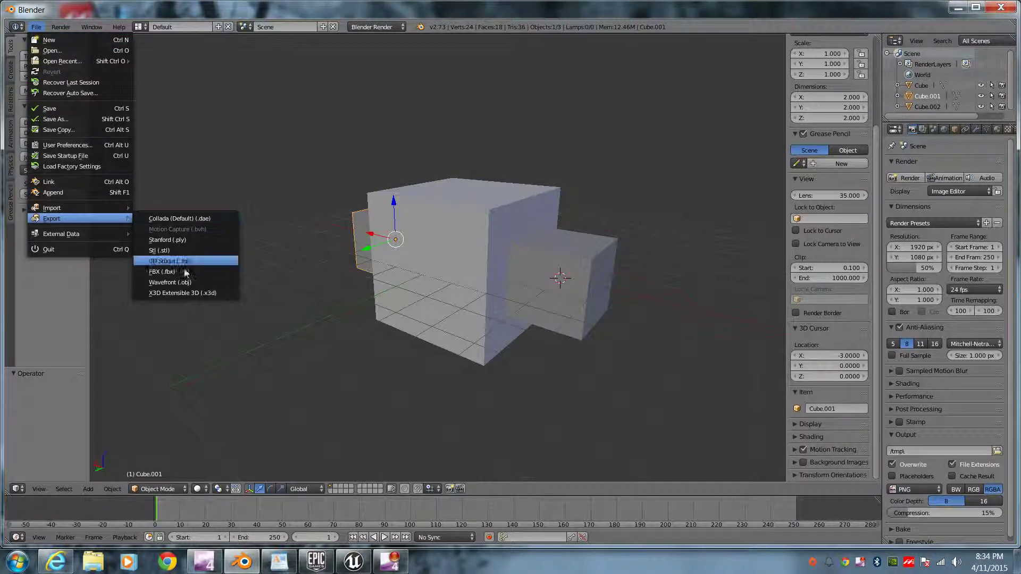
left_click(181, 272)
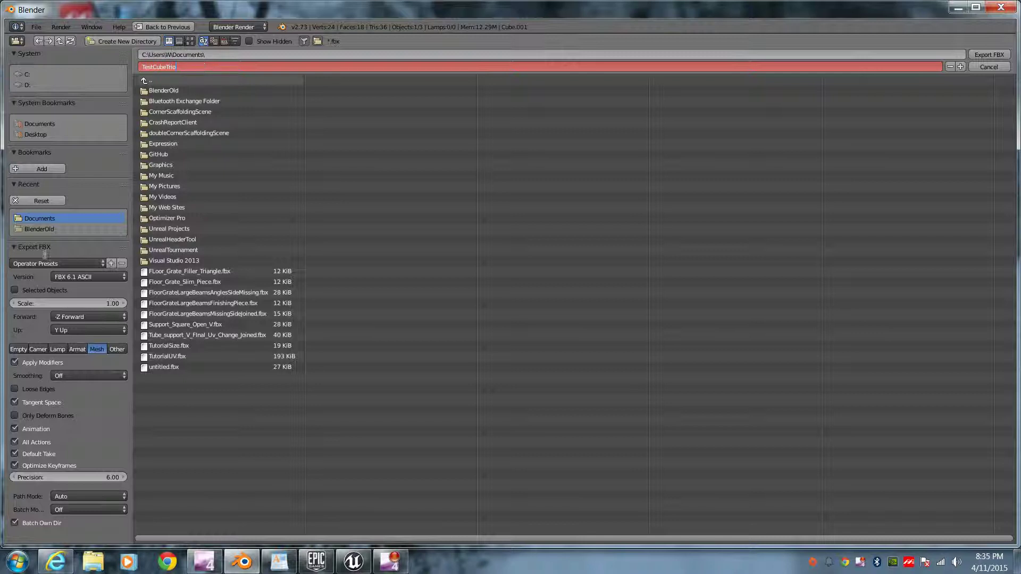
key("Return")
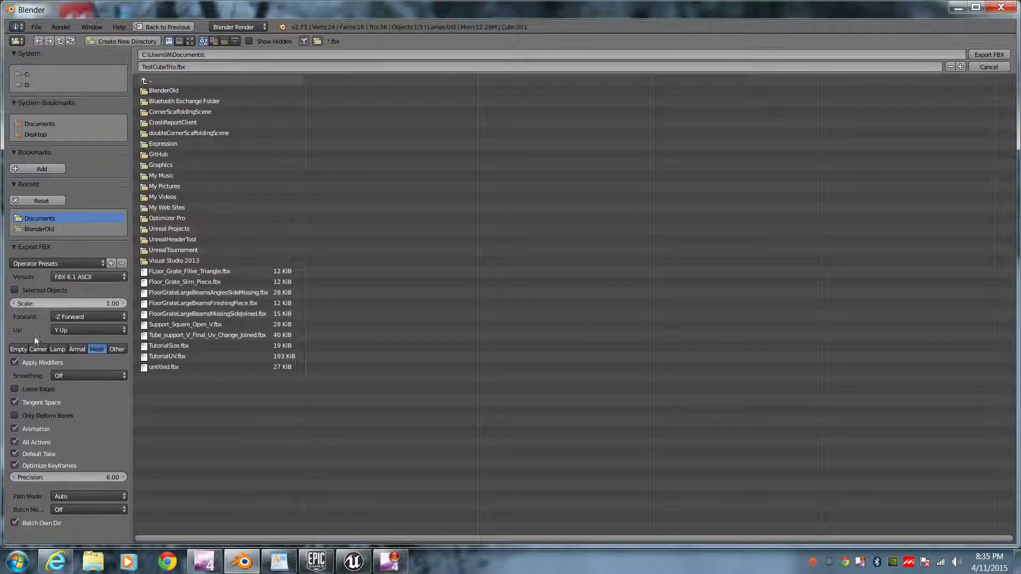
left_click(107, 304)
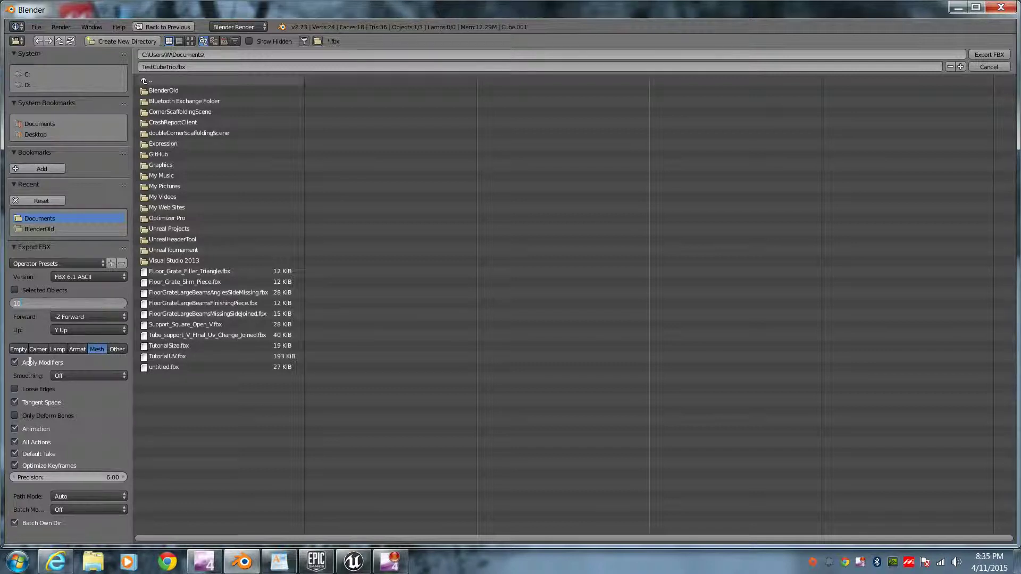
key("Return")
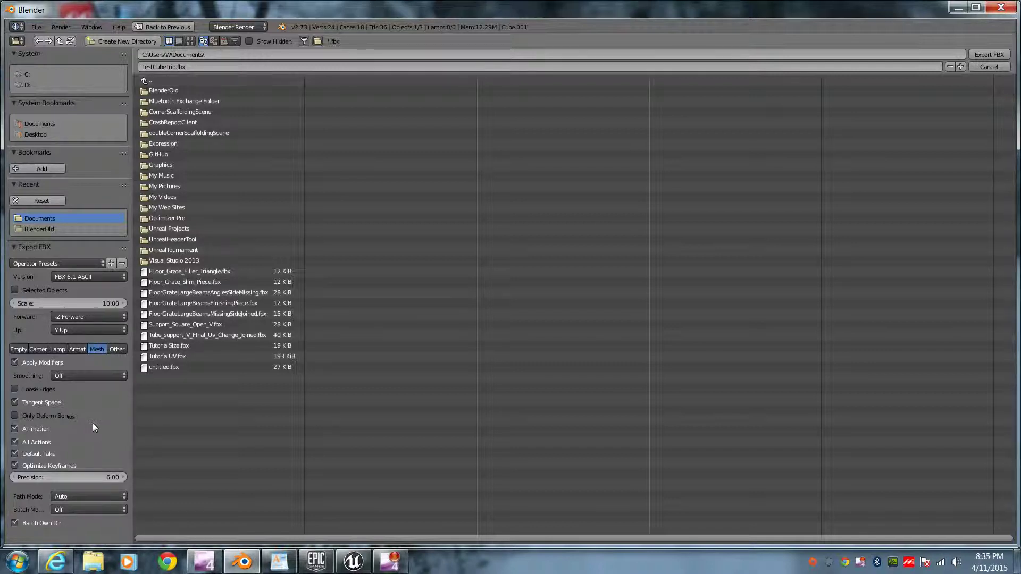
left_click(978, 55)
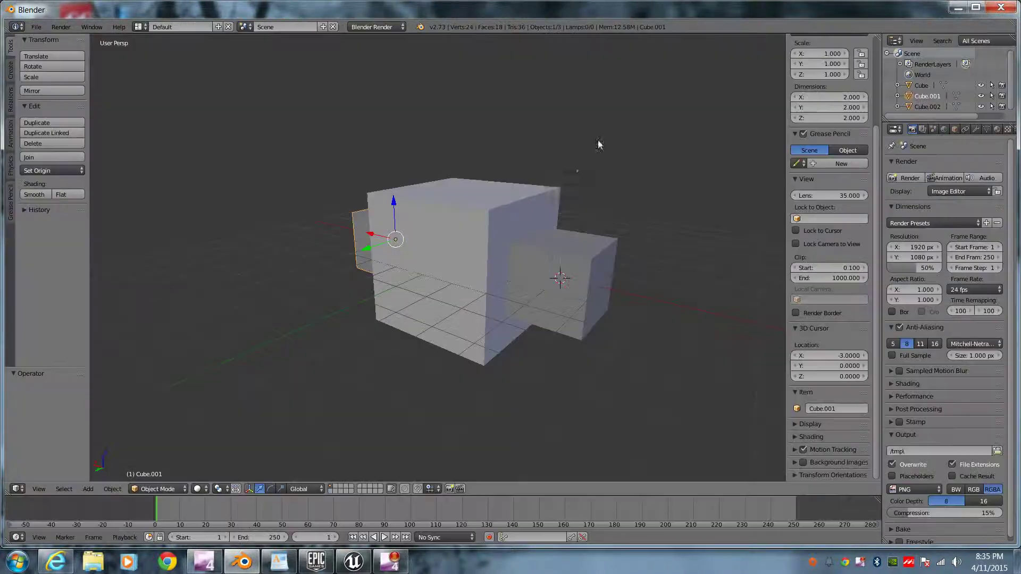
Step: Switch to Unreal Editor and open the Documents library as the source for an import into the Test_Mesh folder
left_click(954, 7)
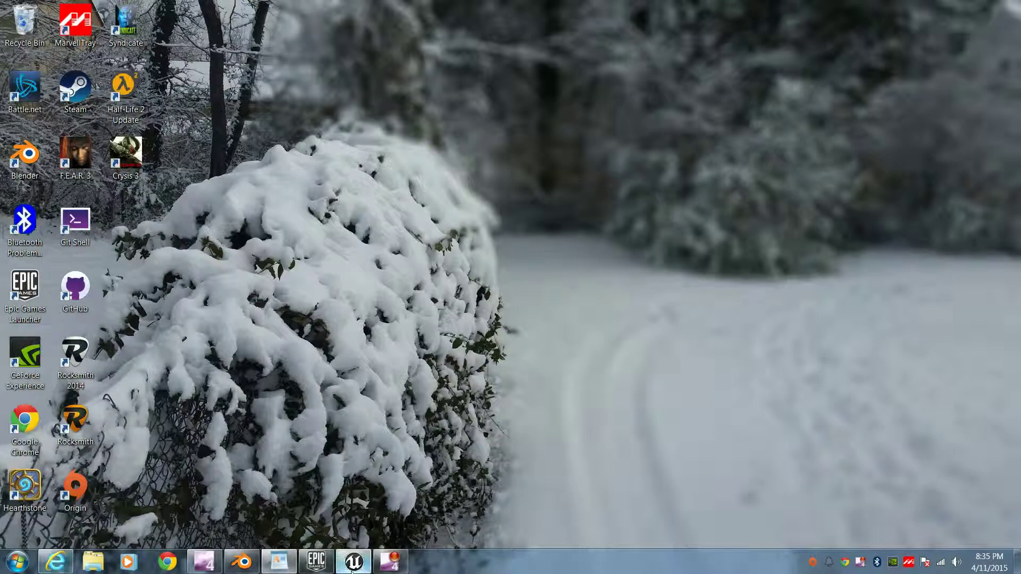
key("alt+Tab")
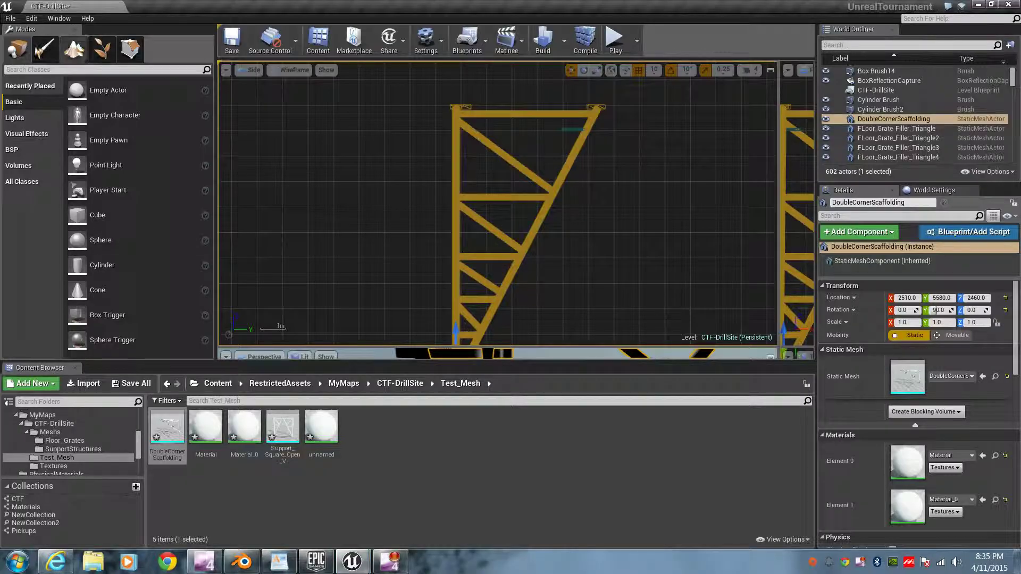
left_click(217, 459)
left_click(80, 386)
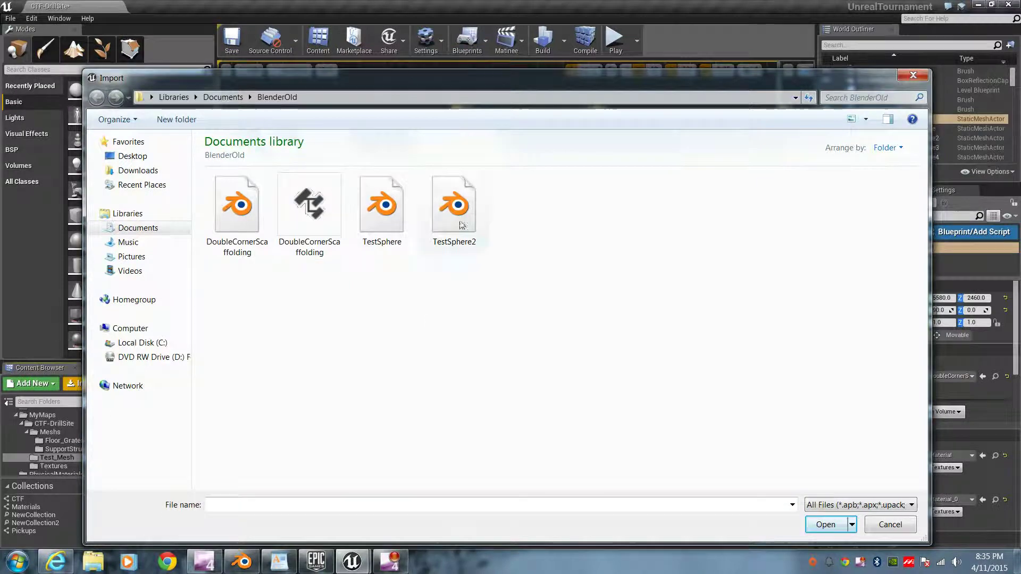
left_click(395, 222)
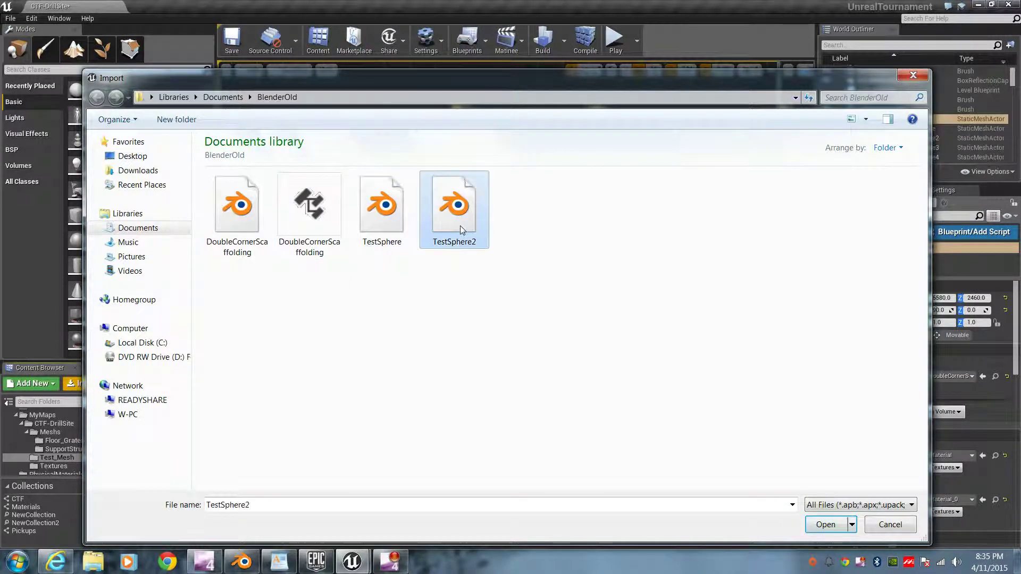
left_click(240, 229)
left_click(139, 227)
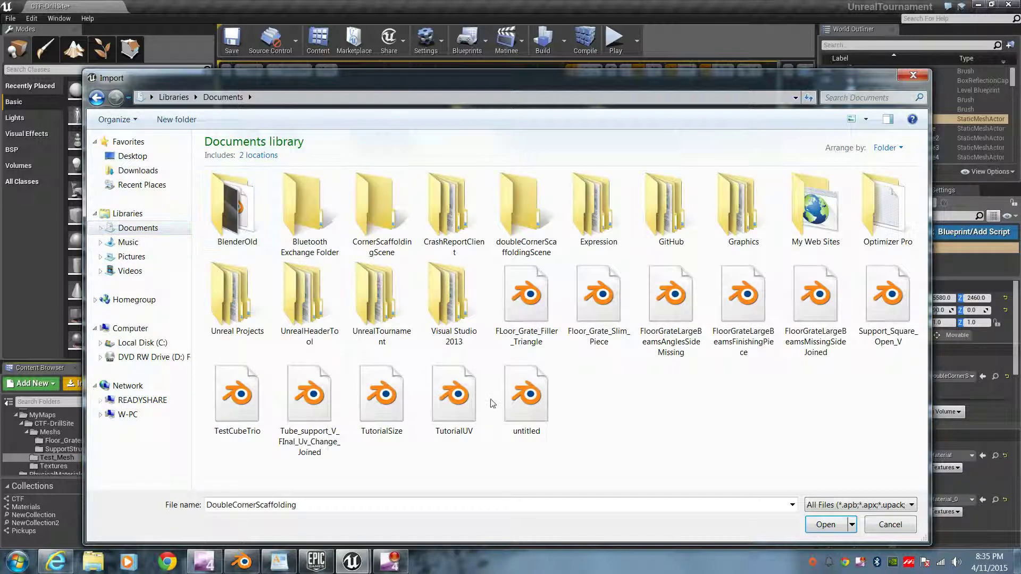
Step: Import all of TestCubeTrio.fbx into the Test_Mesh folder and dismiss the shading message and the message log
left_click(405, 407)
left_click(887, 298)
left_click(527, 298)
left_click(599, 298)
left_click(660, 330)
double_click(238, 396)
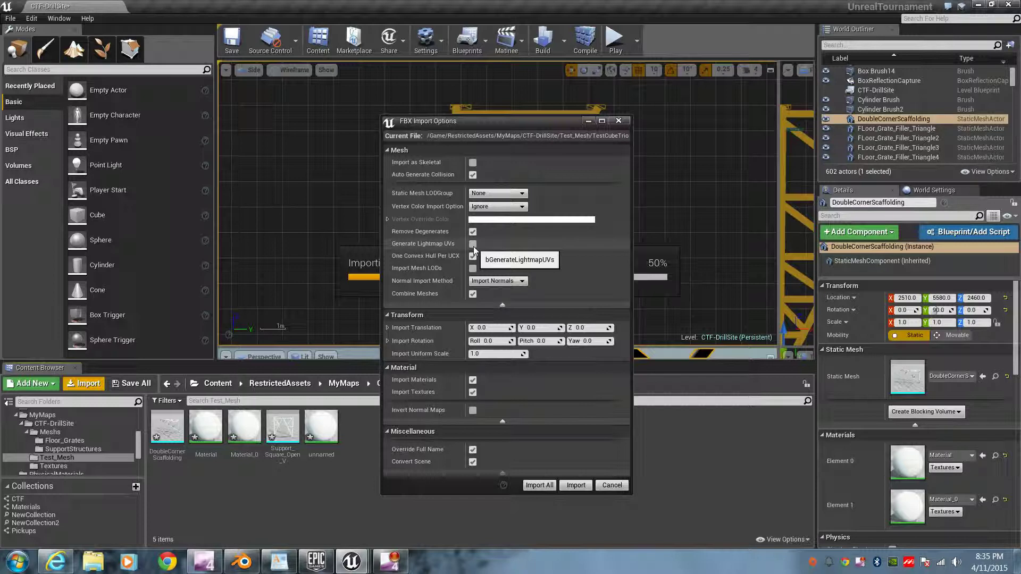
left_click(540, 485)
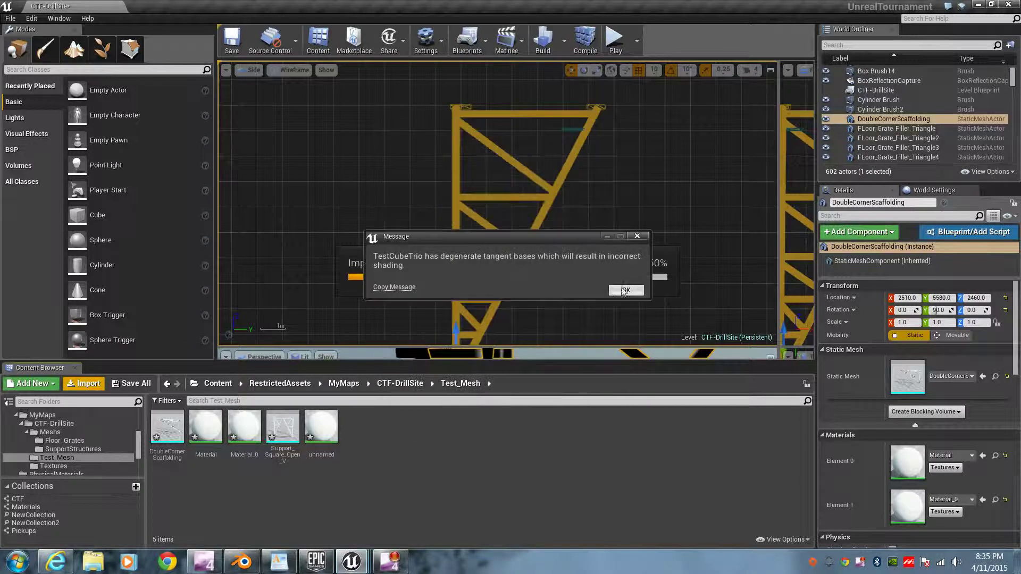
left_click(627, 290)
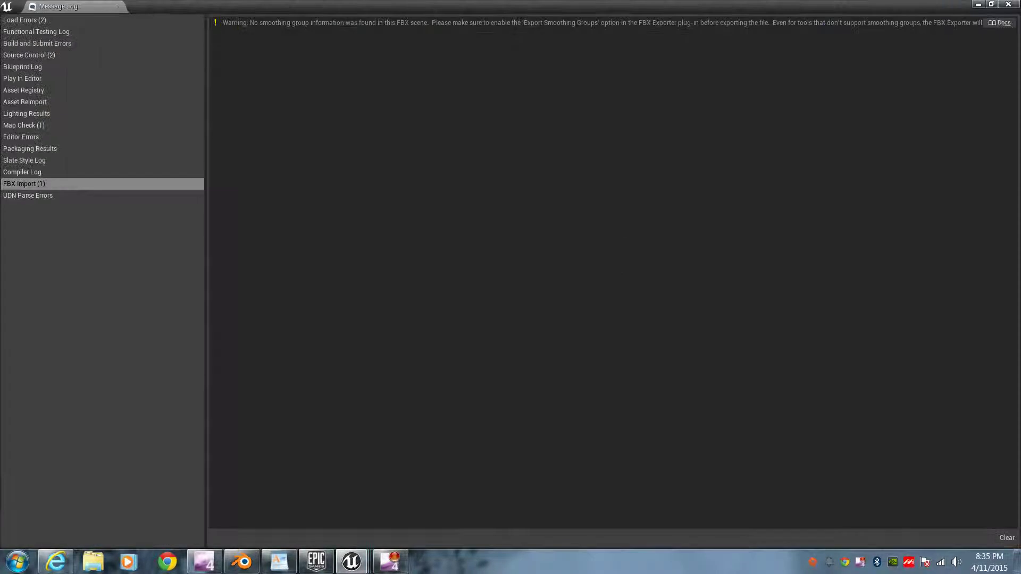
left_click(1009, 5)
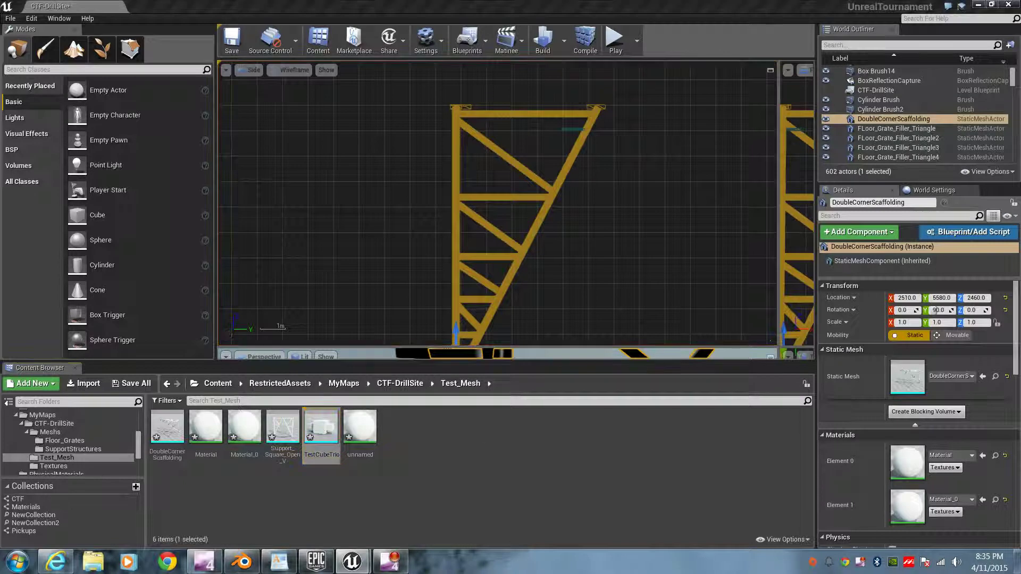
Step: Delete the DoubleCornerScaffolding actor from the level and place the TestCubeTrio mesh in the Side viewport
key("Delete")
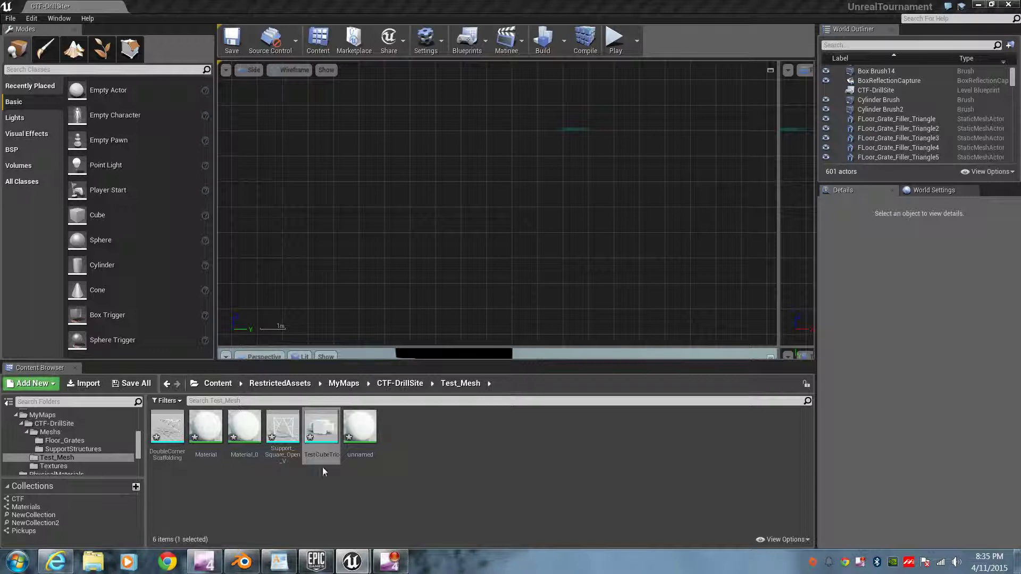
left_click_drag(315, 416, 479, 213)
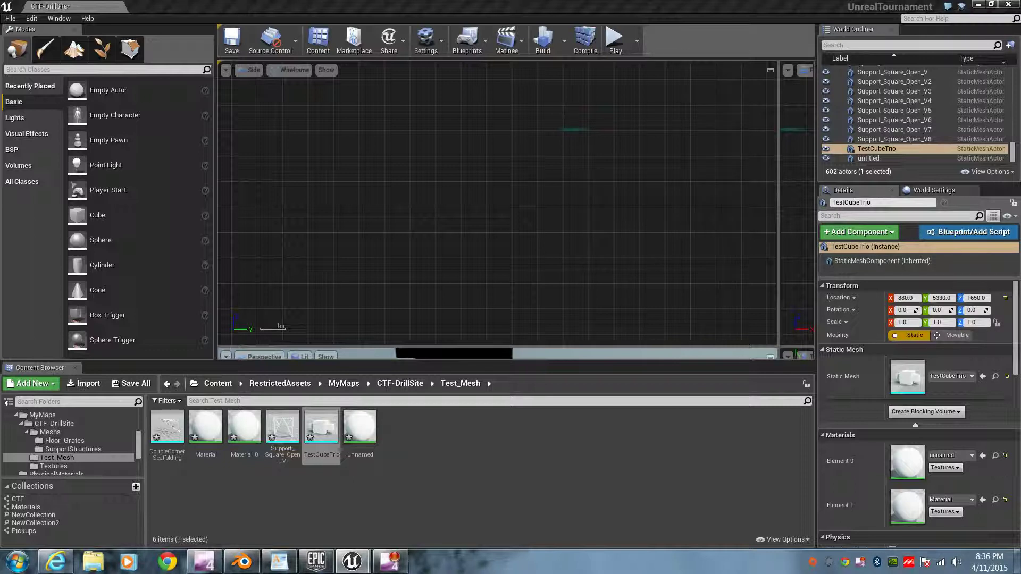
key("f")
scroll(506, 263, "up", 6)
right_click_drag(519, 328, 478, 390)
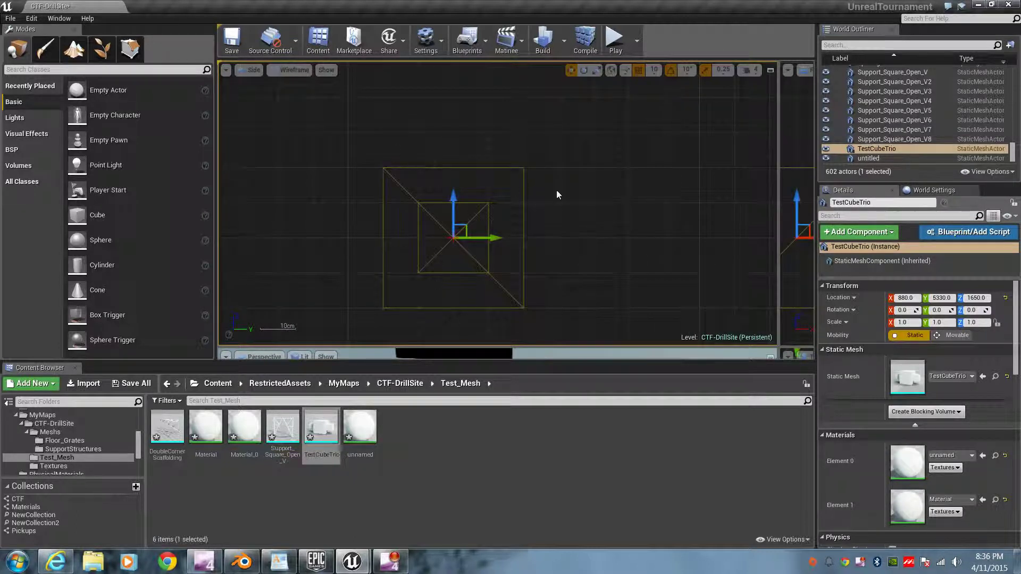
Step: Change the viewport layout to three panes, two above one wide pane, and frame TestCubeTrio in them
left_click_drag(738, 348, 778, 228)
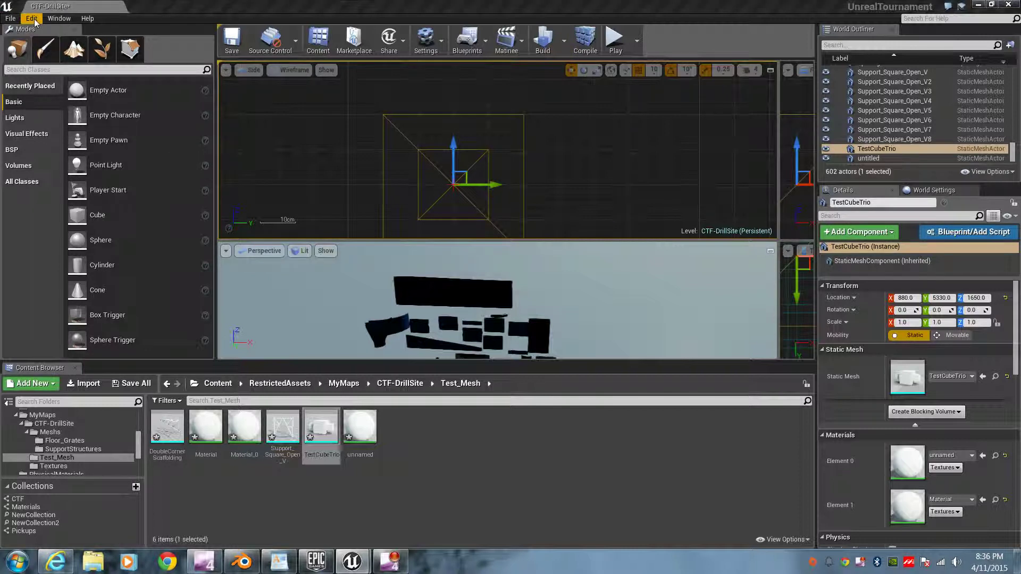
left_click(8, 20)
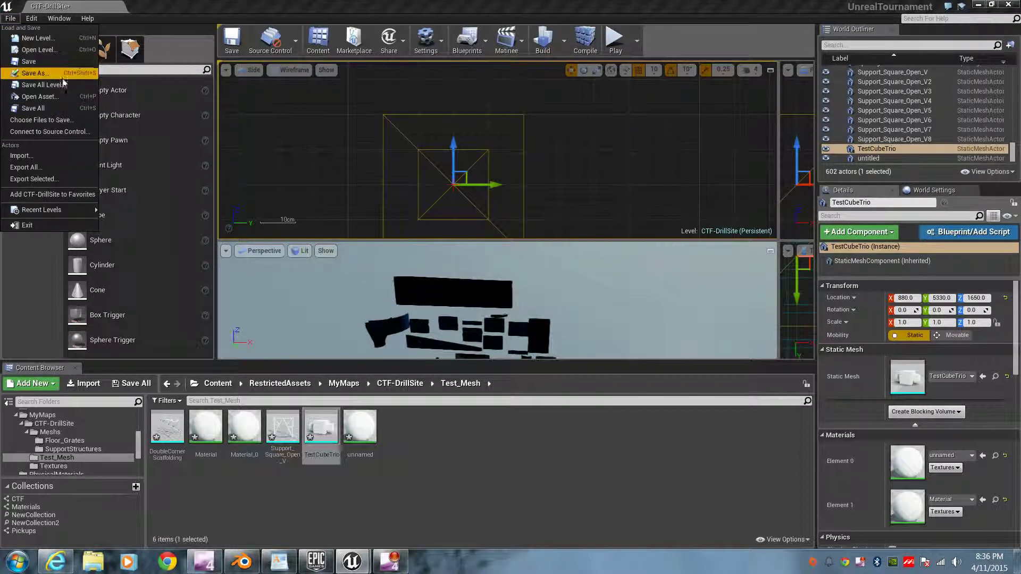
left_click(59, 18)
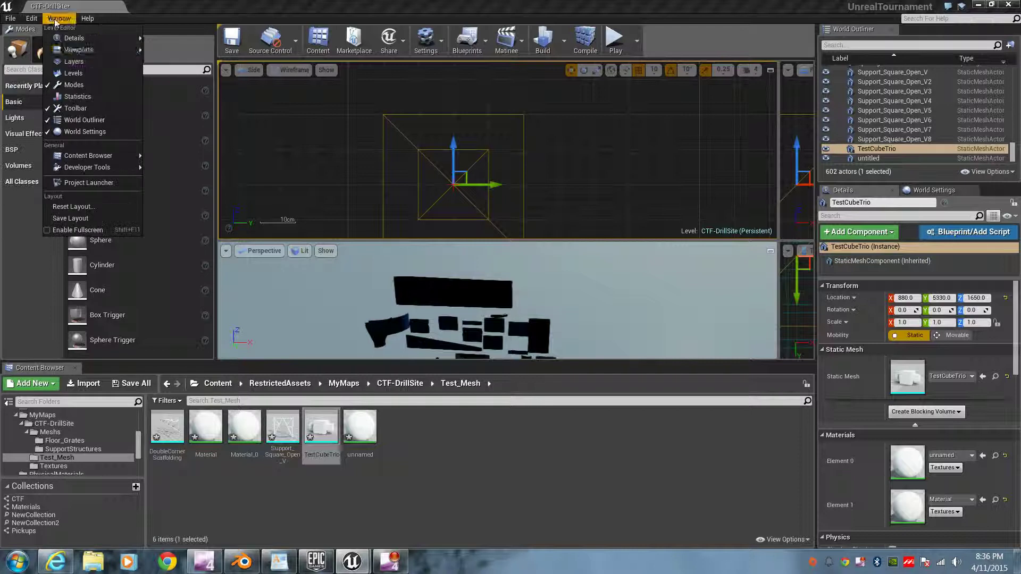
mouse_move(103, 55)
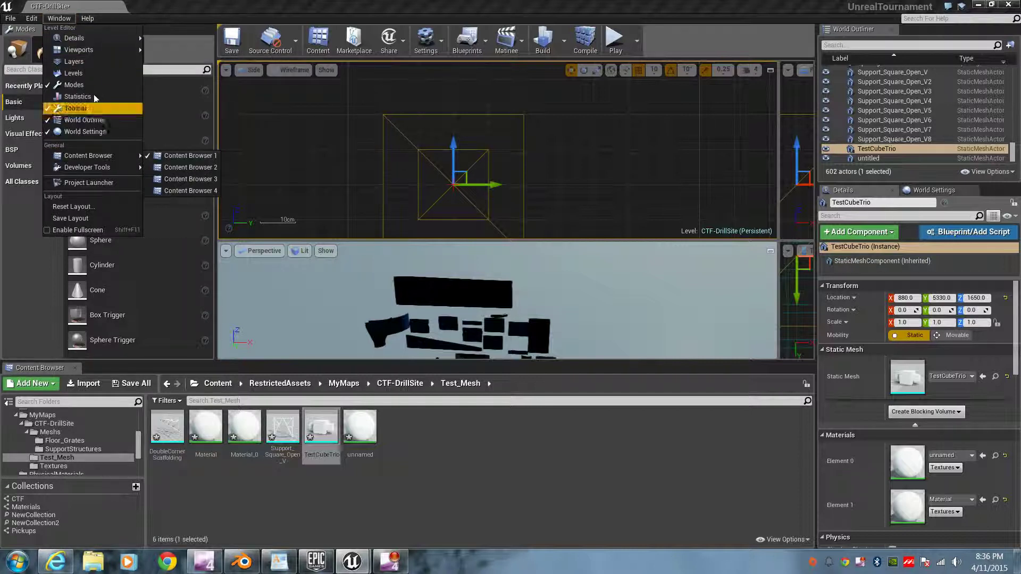
left_click(282, 13)
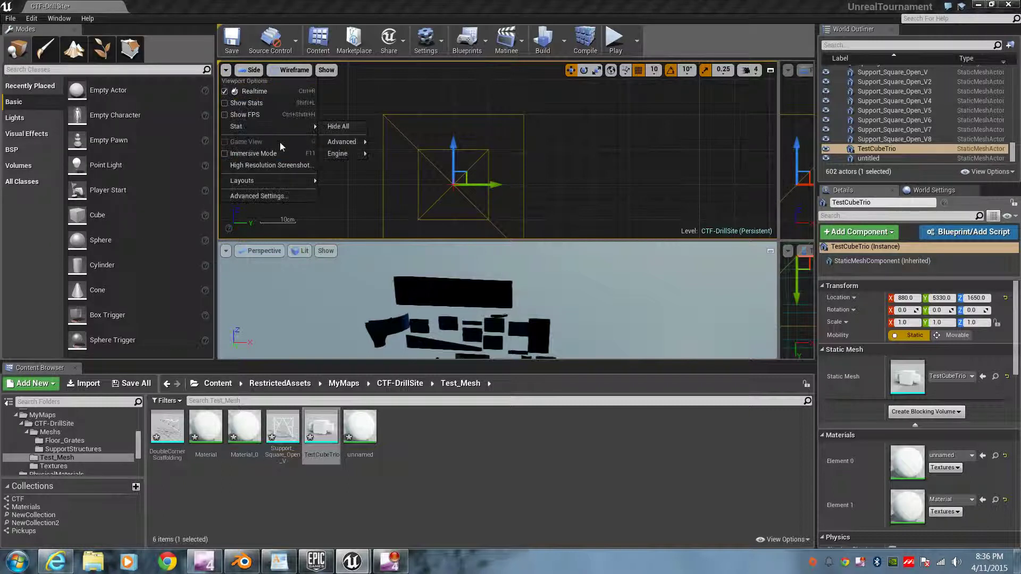
mouse_move(279, 180)
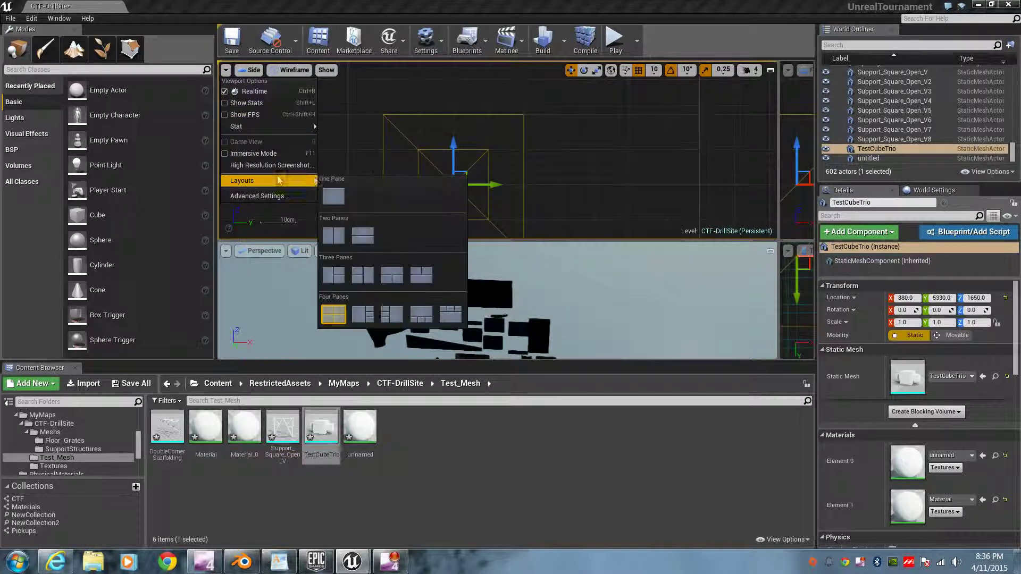
left_click(422, 275)
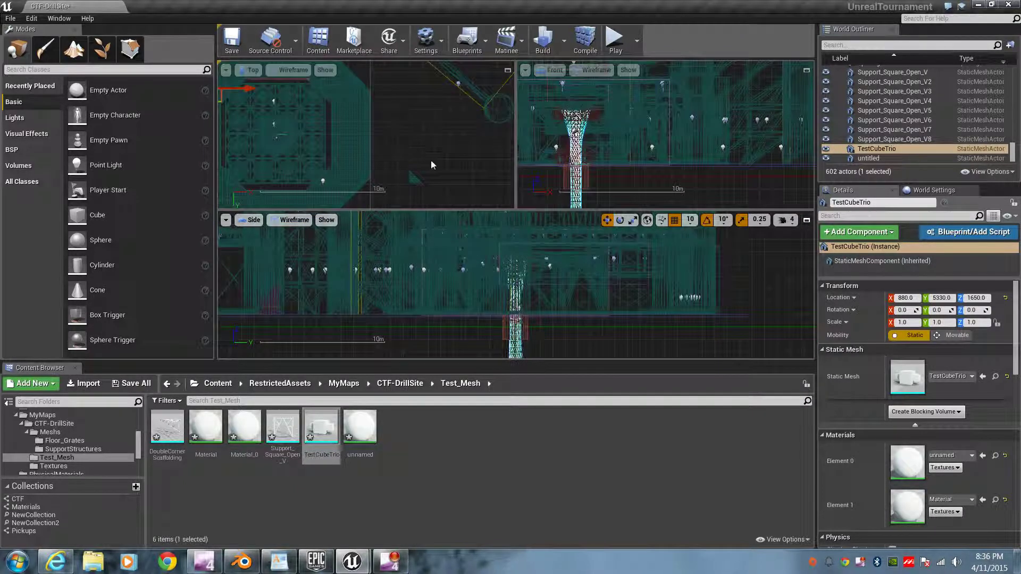
key("f")
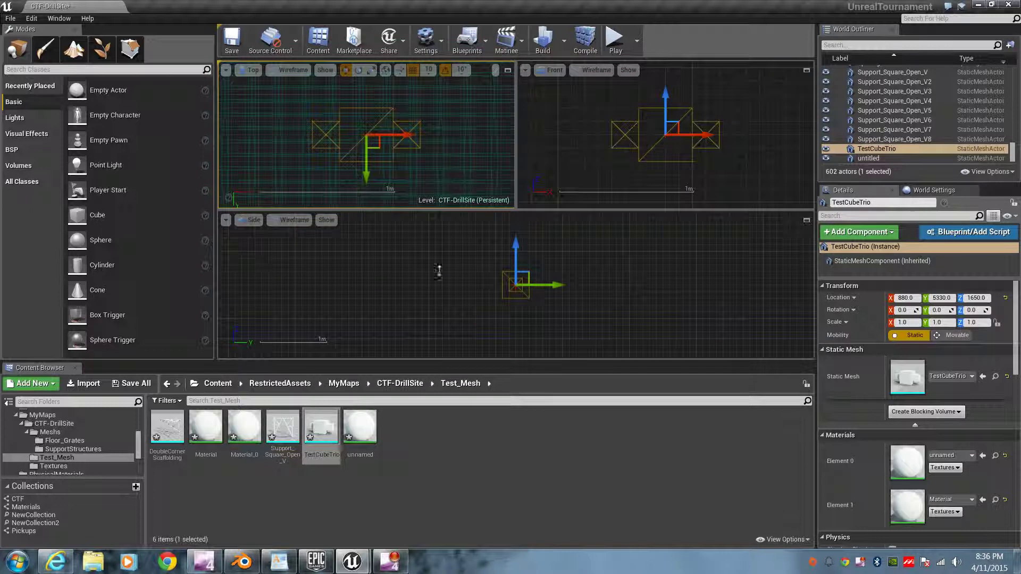
scroll(707, 118, "up", 3)
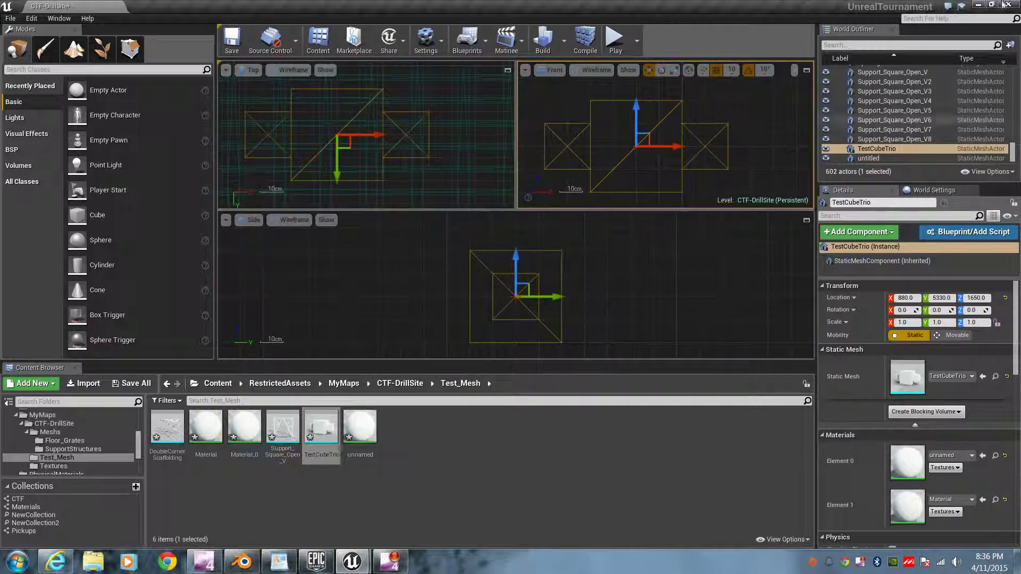
Step: Switch to Blender, select all three cubes and raise them about 2.2 units along Z
left_click(977, 4)
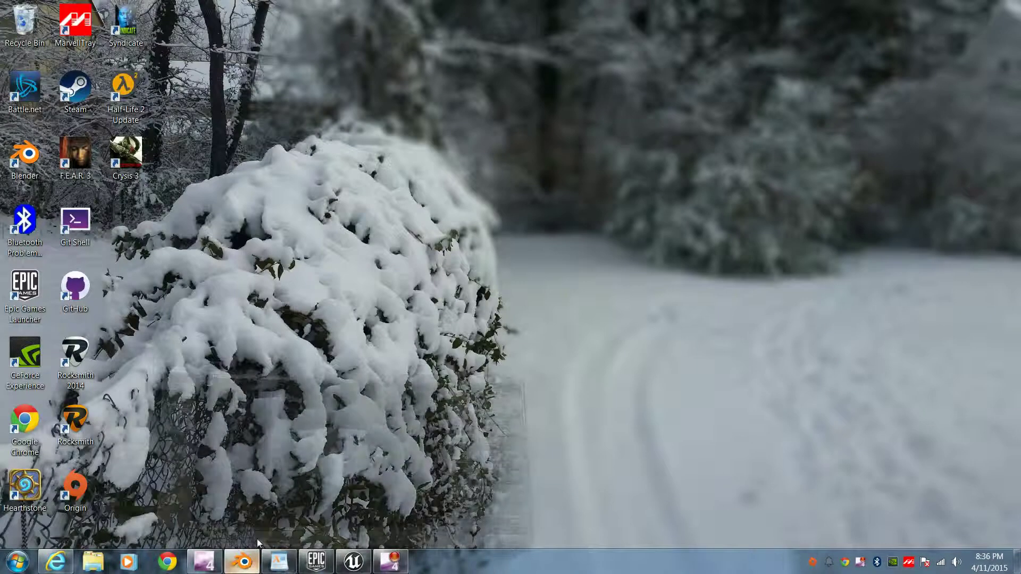
left_click(245, 561)
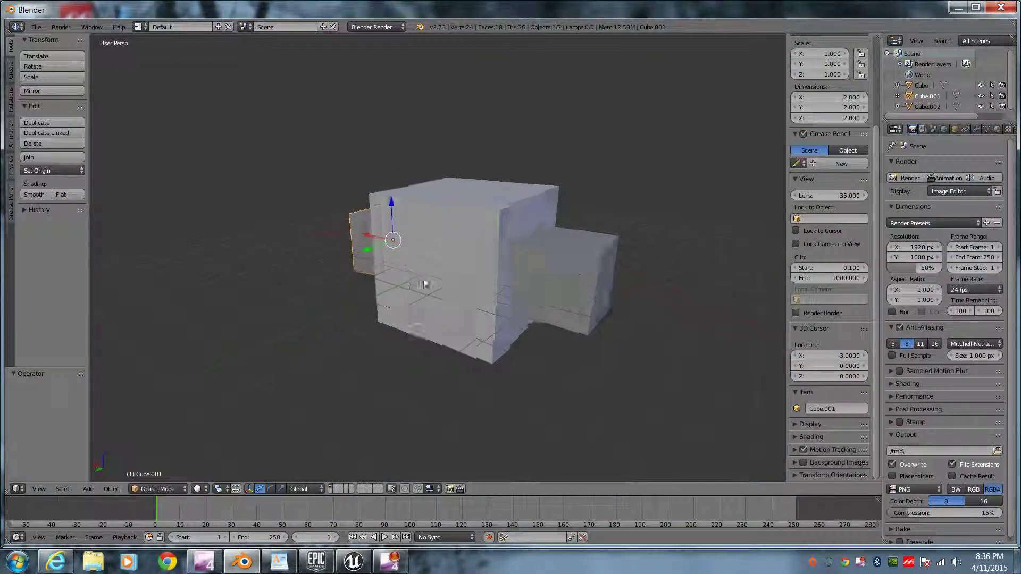
middle_click_drag(417, 283, 460, 280)
right_click(465, 247, "shift")
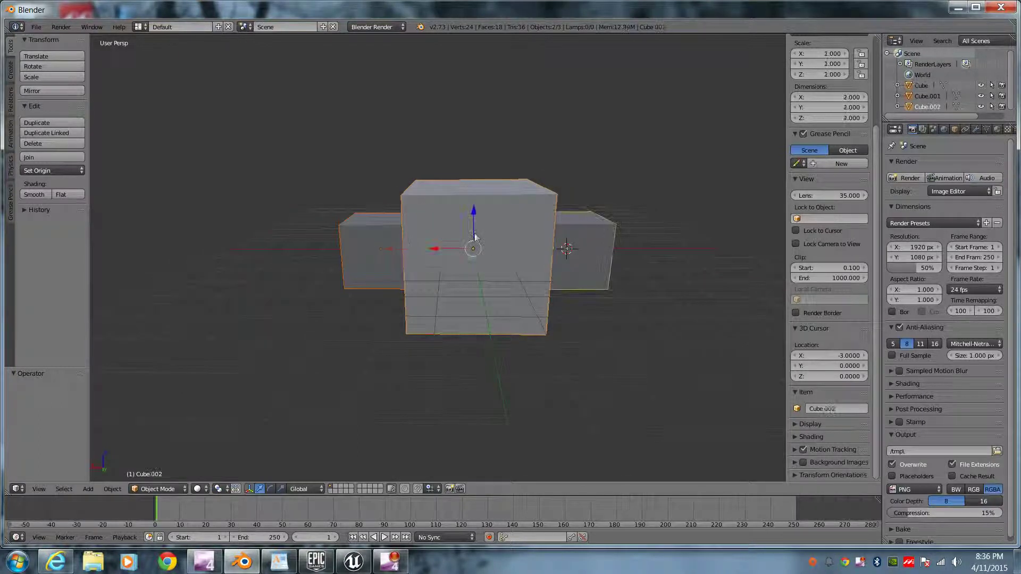
left_click_drag(474, 215, 481, 144)
scroll(862, 167, "up", 5)
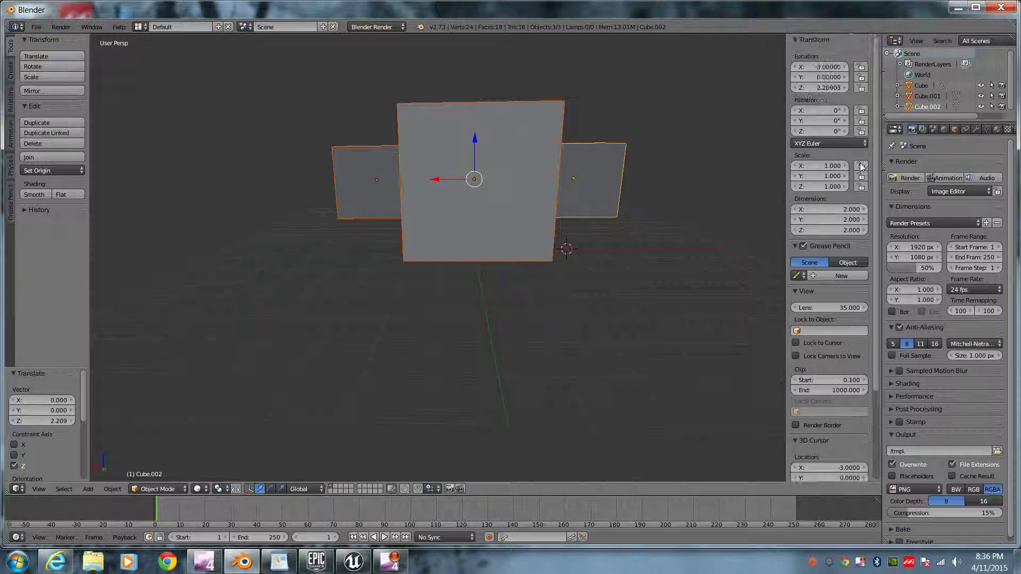
Step: From the back view, lower the three cubes along Z to about 2.001 so the large cube's base meets the ground line
left_click(476, 146)
key("ctrl+KP_1")
key("KP_5")
middle_click_drag(538, 235, 513, 230, "shift")
left_click_drag(439, 149, 440, 154)
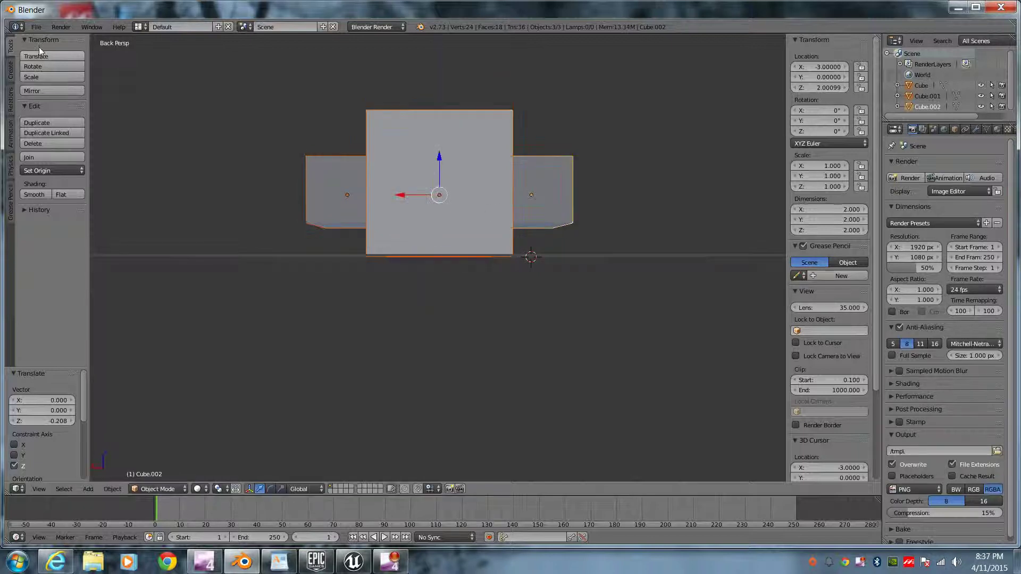
Step: Export the raised cubes as FBX at scale 10, overwriting TestCubeTrio.fbx in the Documents folder
left_click(37, 29)
left_click(36, 27)
mouse_move(74, 218)
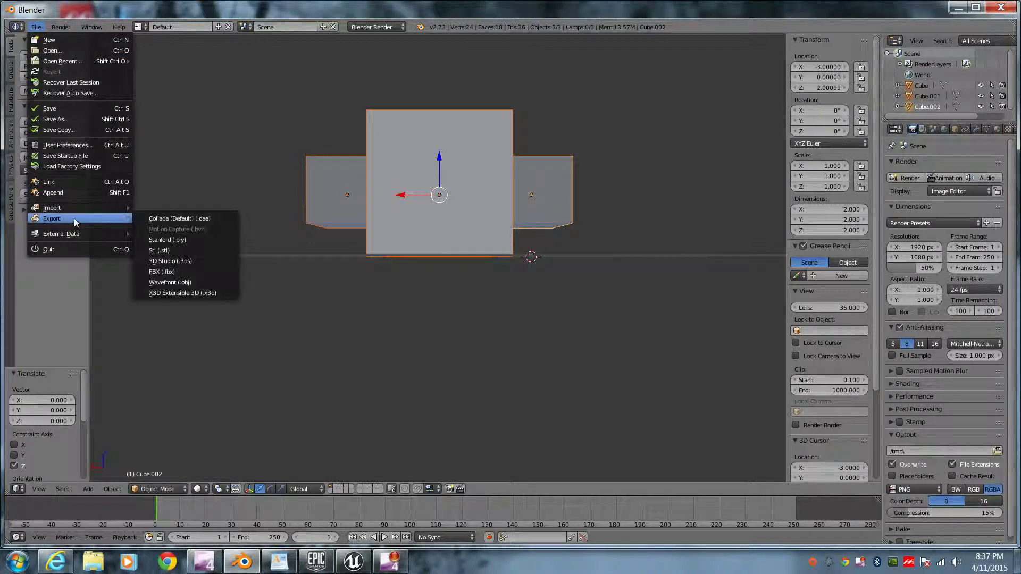
left_click(184, 271)
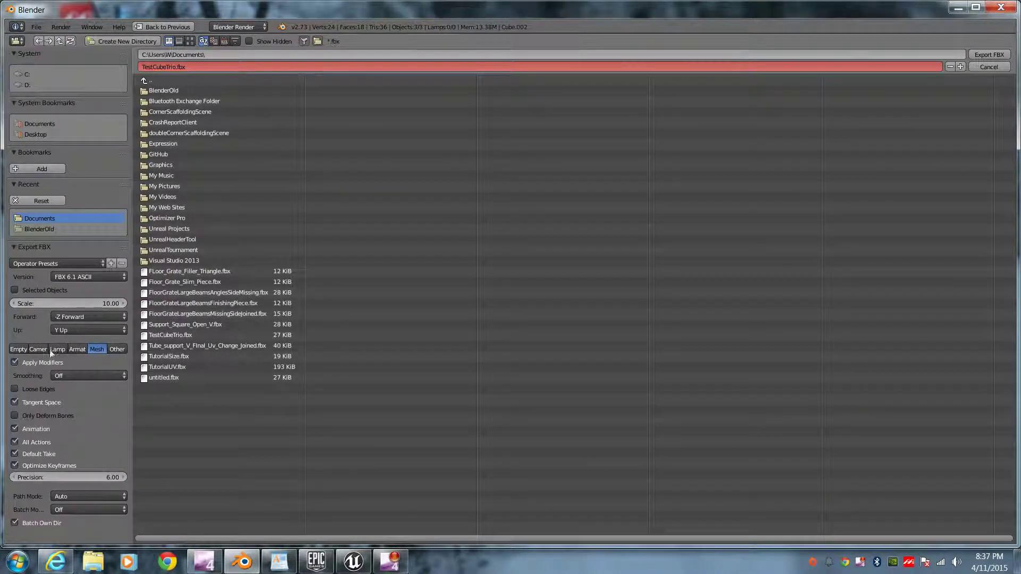
left_click(982, 57)
Step: Switch to Unreal Editor, reimport the TestCubeTrio mesh from its updated file and dismiss the shading message
left_click(958, 8)
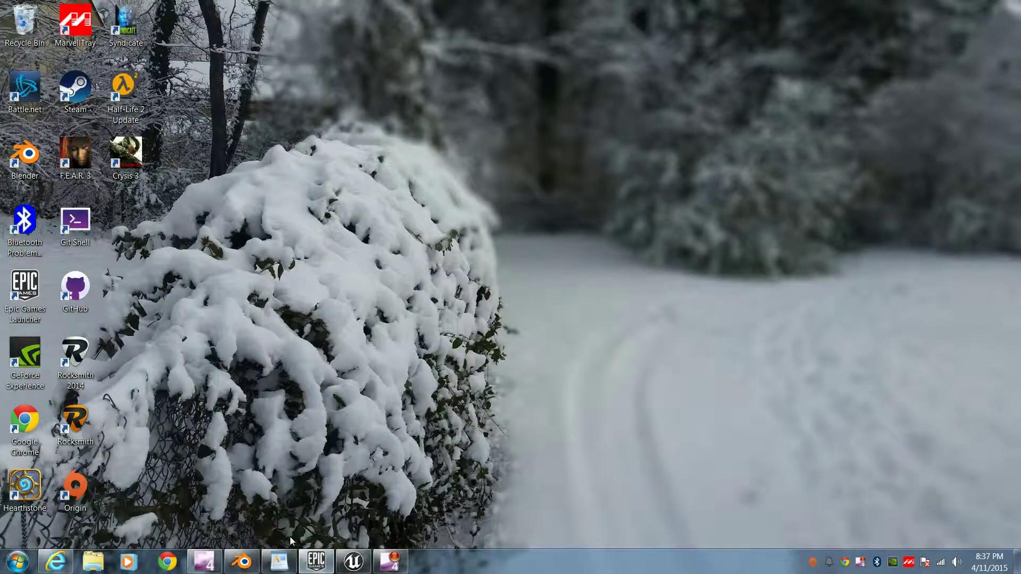
left_click(364, 564)
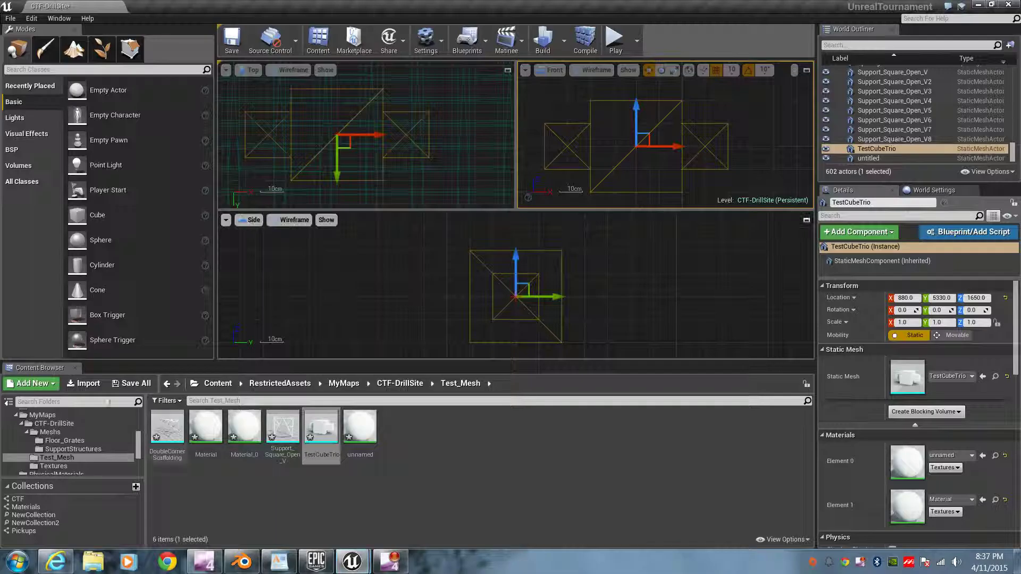
right_click(321, 428)
left_click(365, 260)
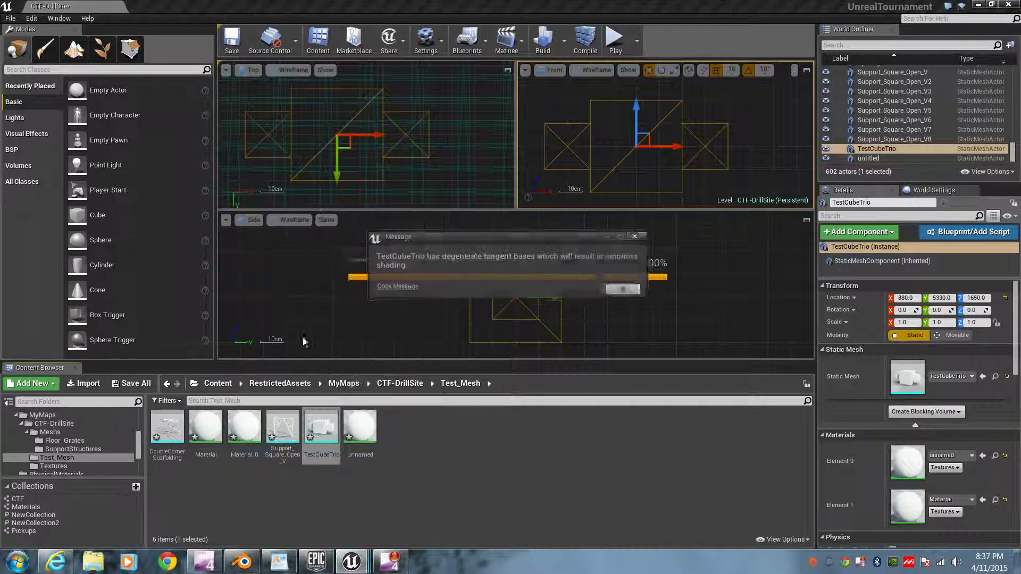
left_click(634, 294)
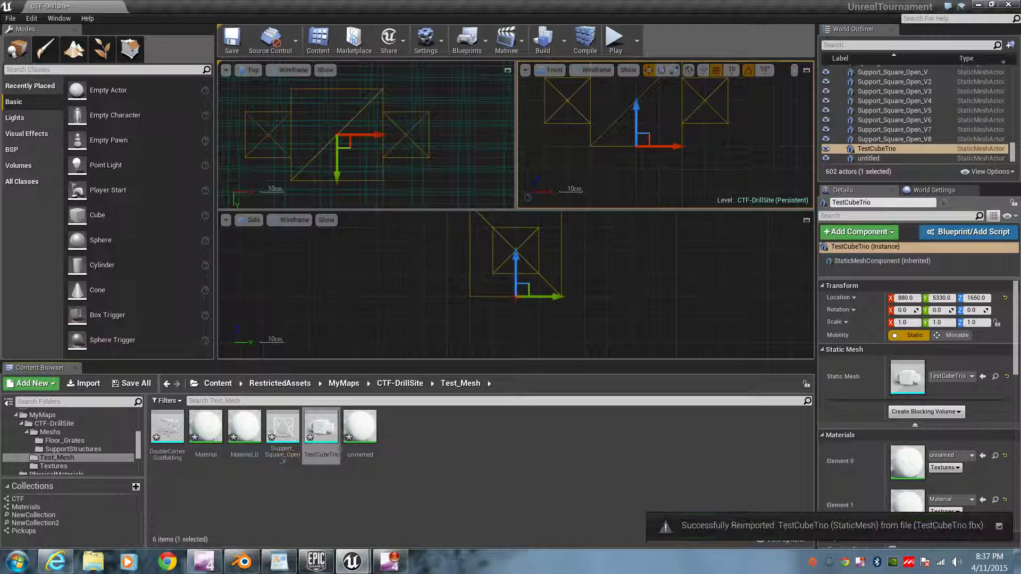
Step: Examine the reimported TestCubeTrio's pivot, base edge and upper corners in the side wireframe view
scroll(534, 269, "up", 3)
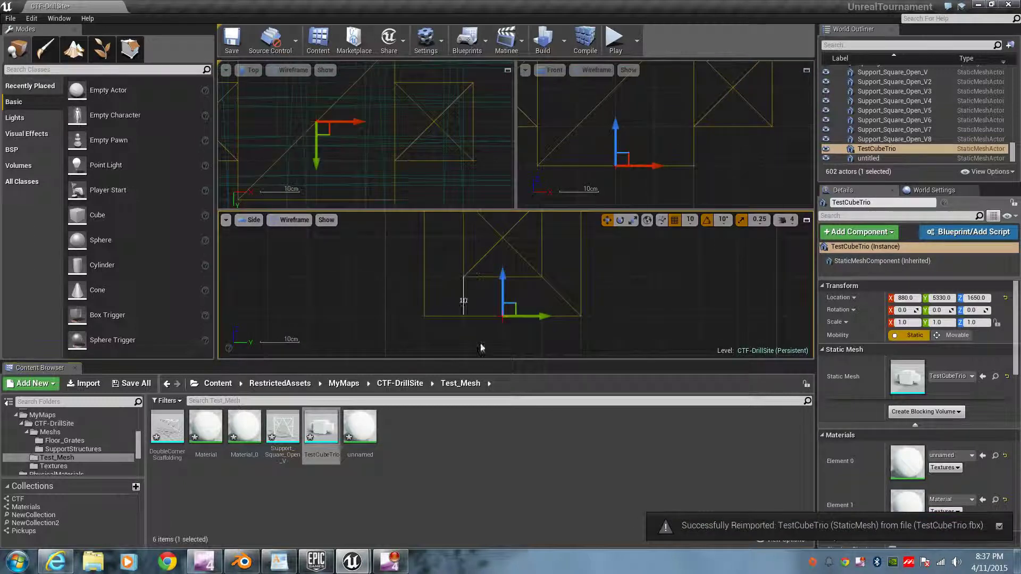
scroll(480, 339, "up", 3)
right_click_drag(480, 339, 470, 270)
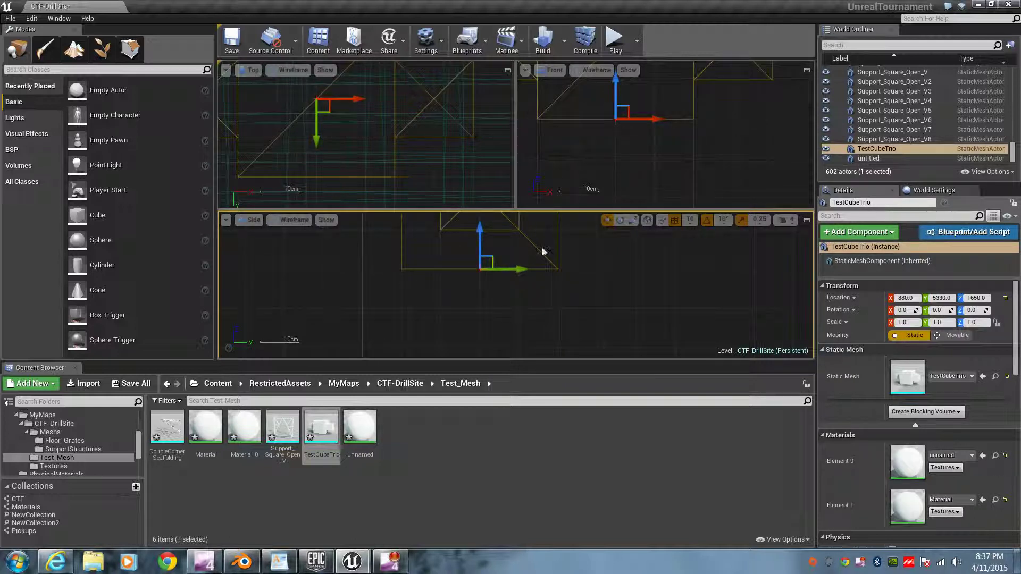
scroll(506, 255, "up", 2)
scroll(471, 276, "up", 2)
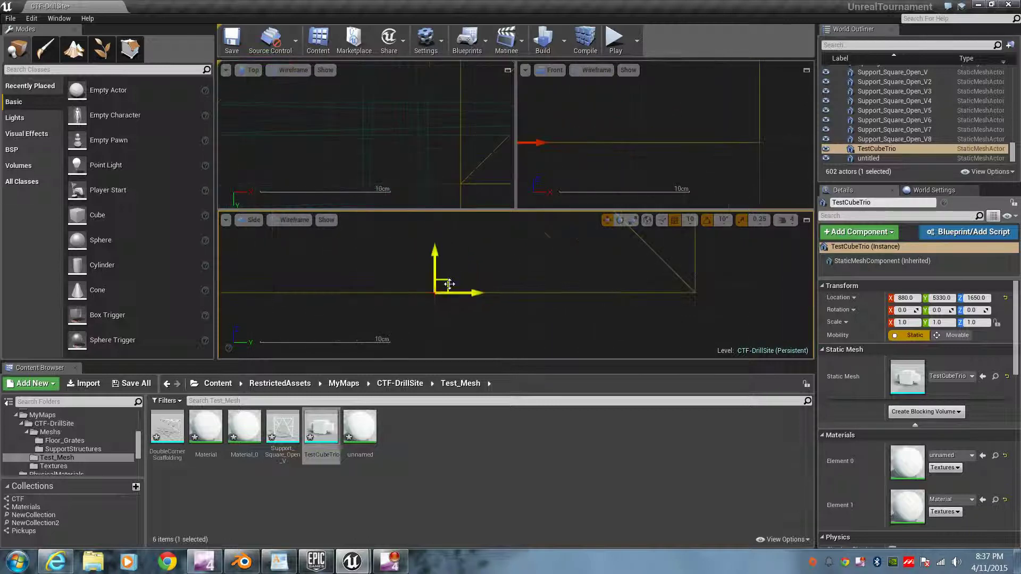
scroll(493, 274, "up", 1)
right_click_drag(704, 312, 479, 353)
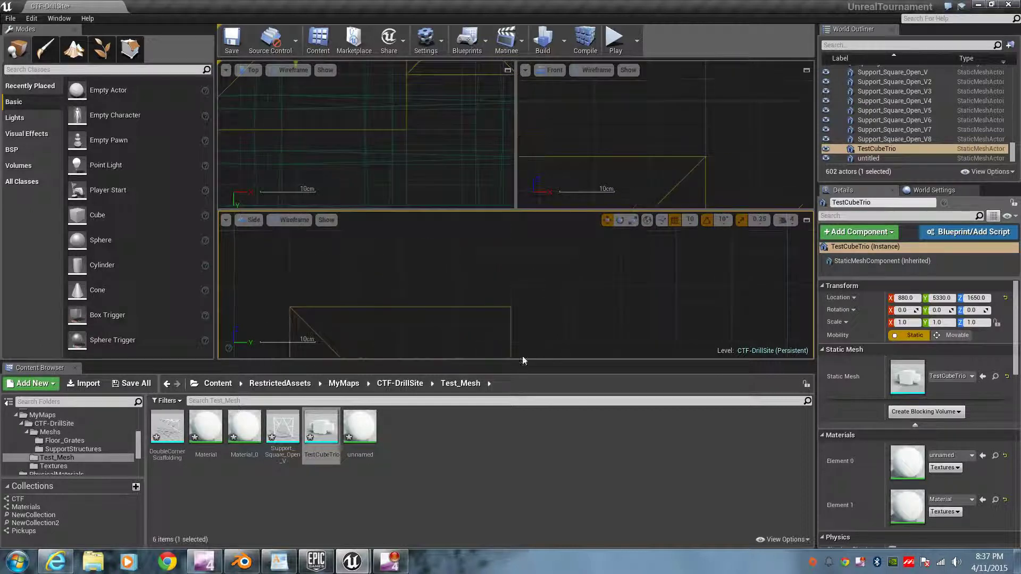
scroll(500, 318, "up", 5)
right_click_drag(456, 312, 706, 363)
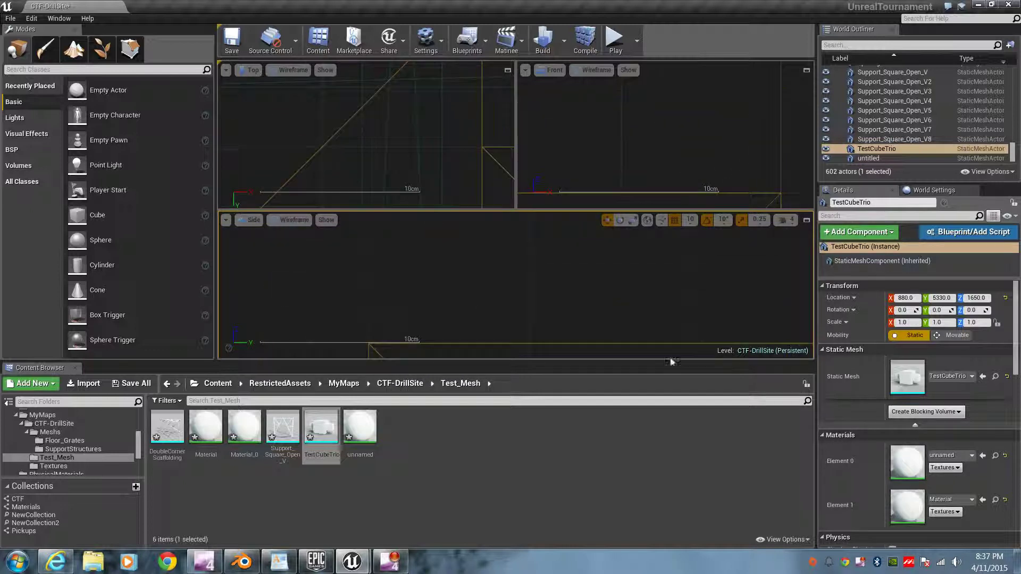
right_click_drag(524, 319, 527, 223)
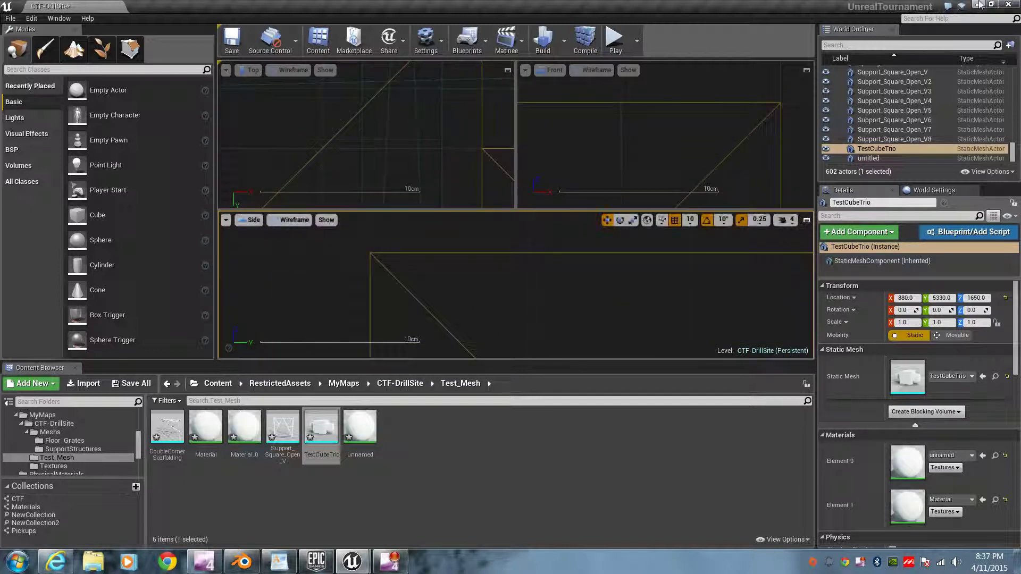
Step: Switch to Blender to compare the source cubes' placement on the ground line, and return to Unreal Editor
left_click(979, 5)
left_click(242, 562)
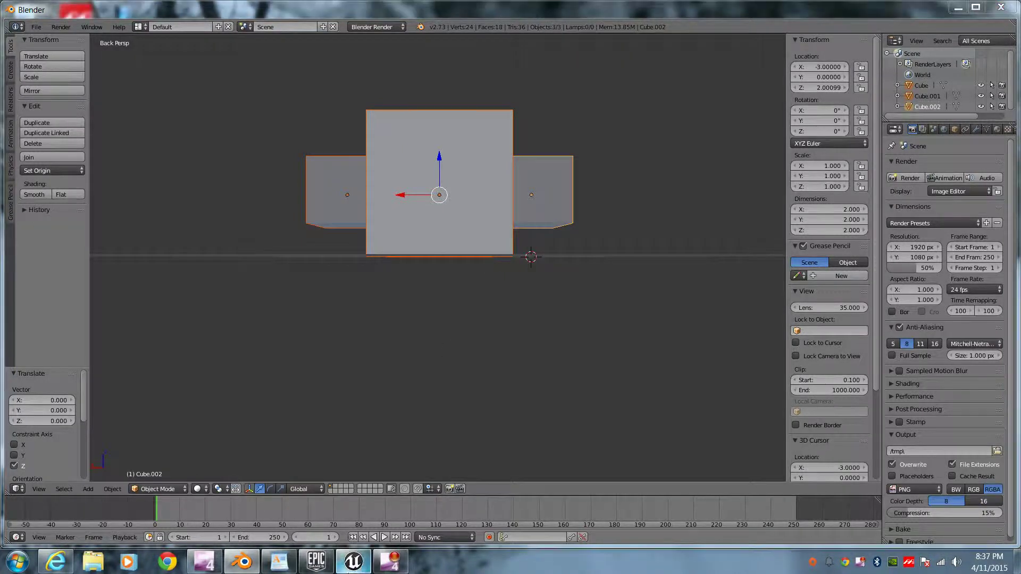
left_click(352, 562)
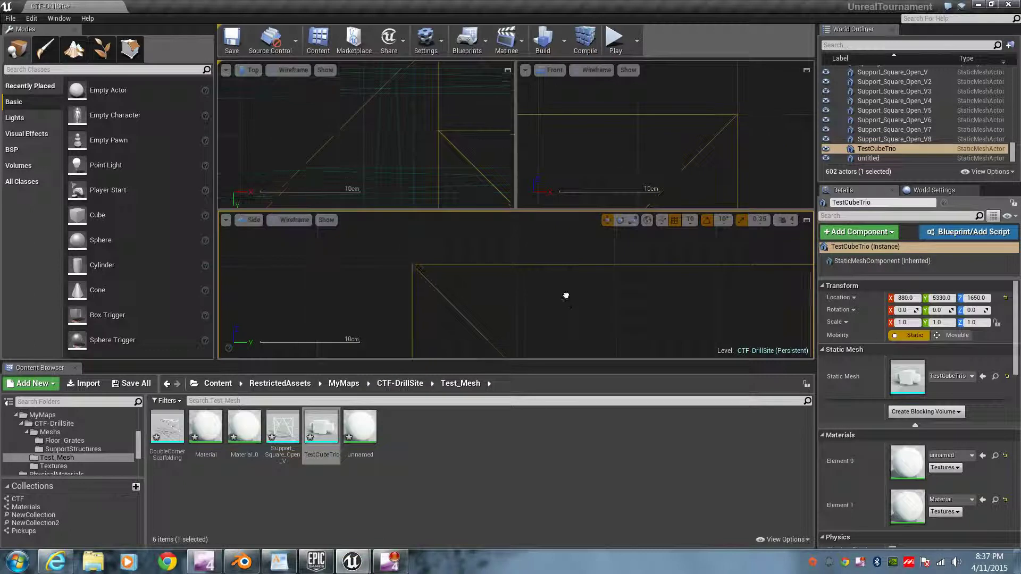
Step: Set the TestCubeTrio actor's scale to 10 on all axes and inspect its edges in the side view
scroll(453, 259, "down", 5)
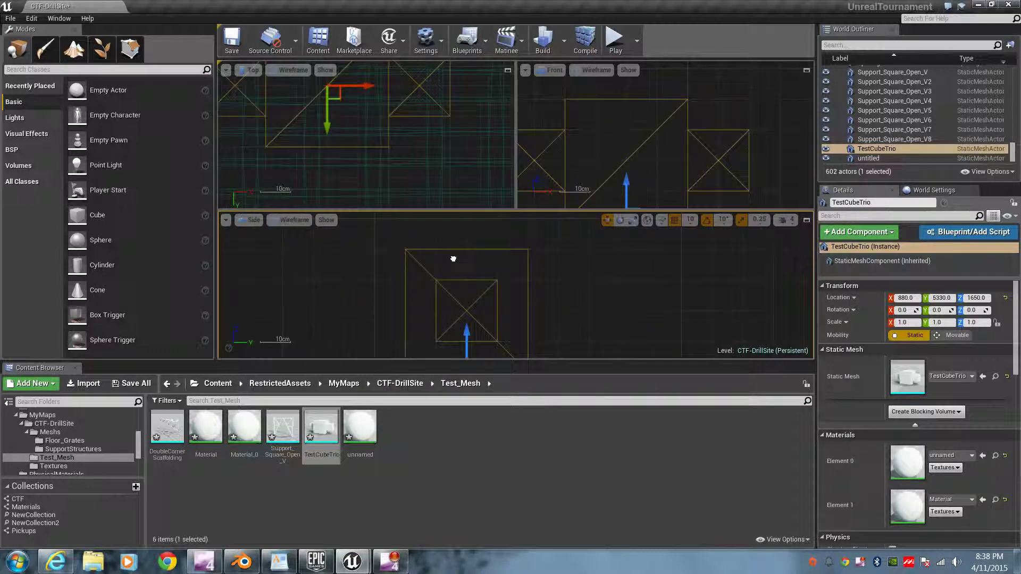
scroll(449, 226, "down", 5)
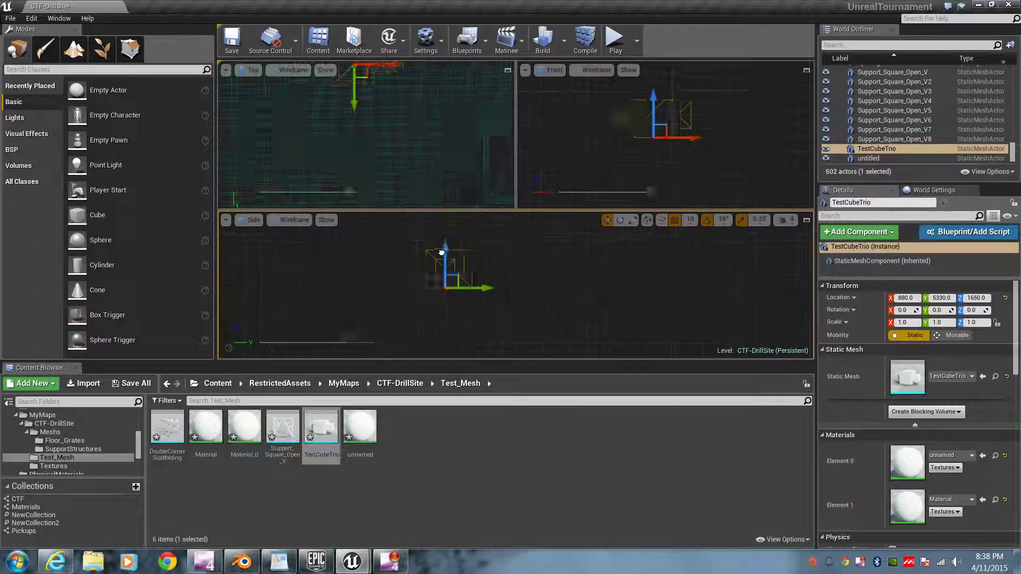
type("10")
key("Return")
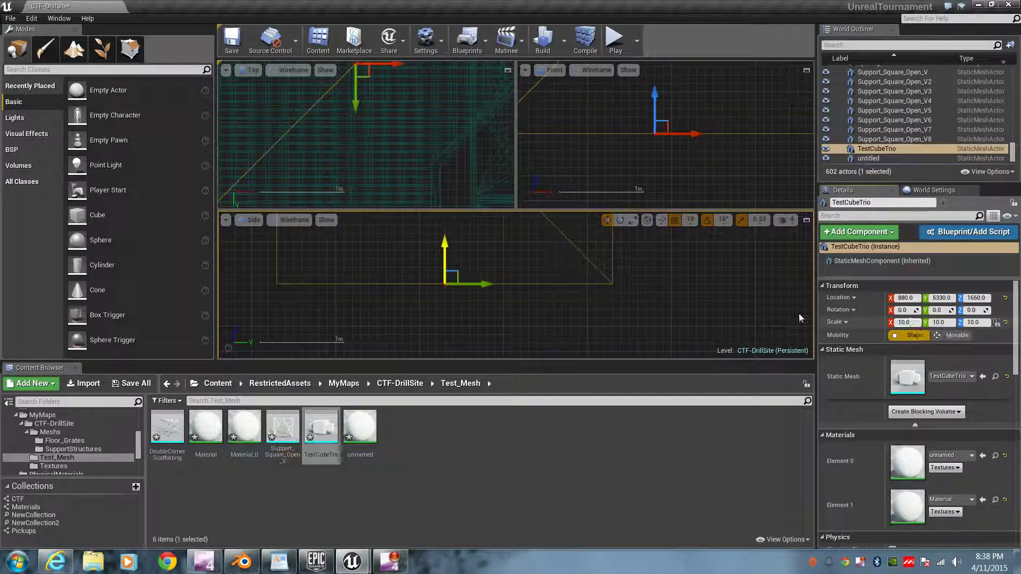
scroll(551, 271, "up", 6)
scroll(466, 301, "down", 6)
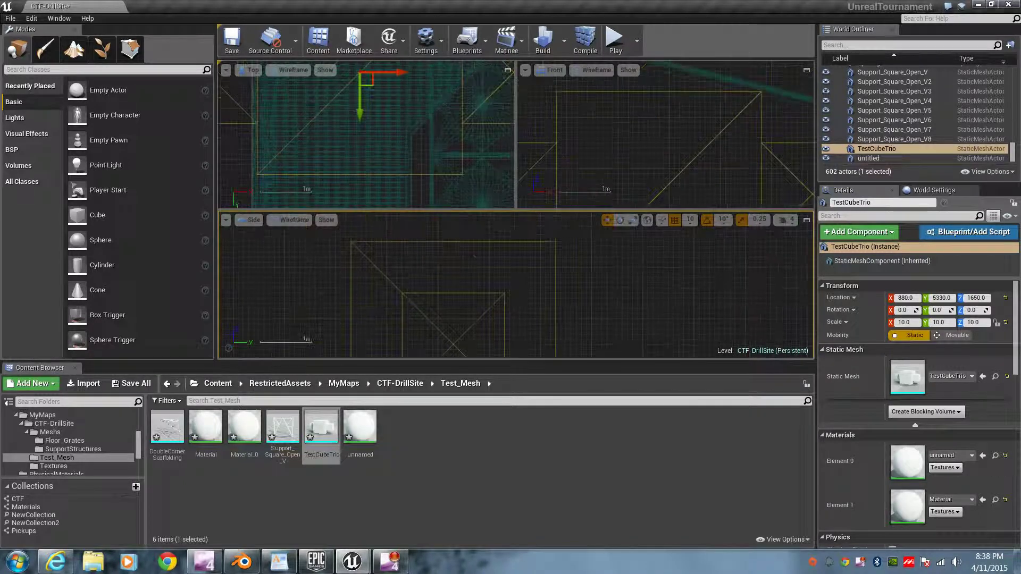
scroll(535, 271, "up", 4)
scroll(529, 307, "up", 3)
scroll(445, 312, "up", 3)
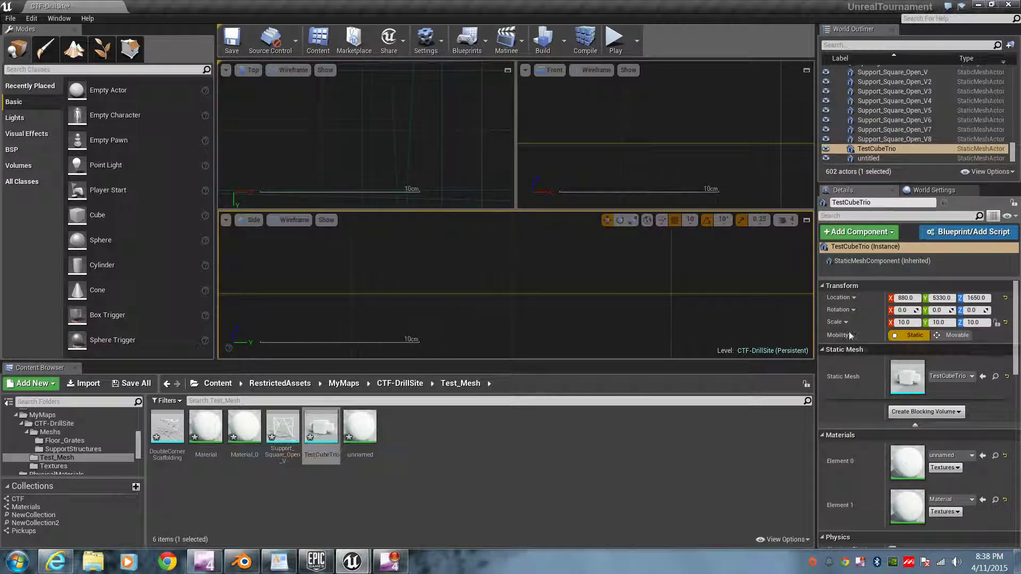
Step: Set the TestCubeTrio actor's scale to 20 on all axes and view it in the perspective viewport
left_click(911, 322)
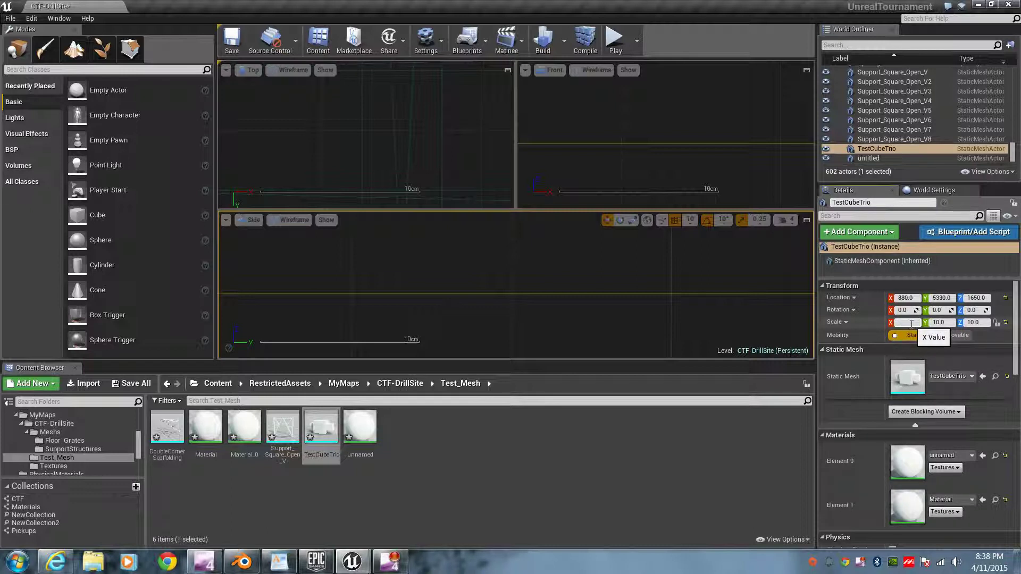
type("20")
key("Return")
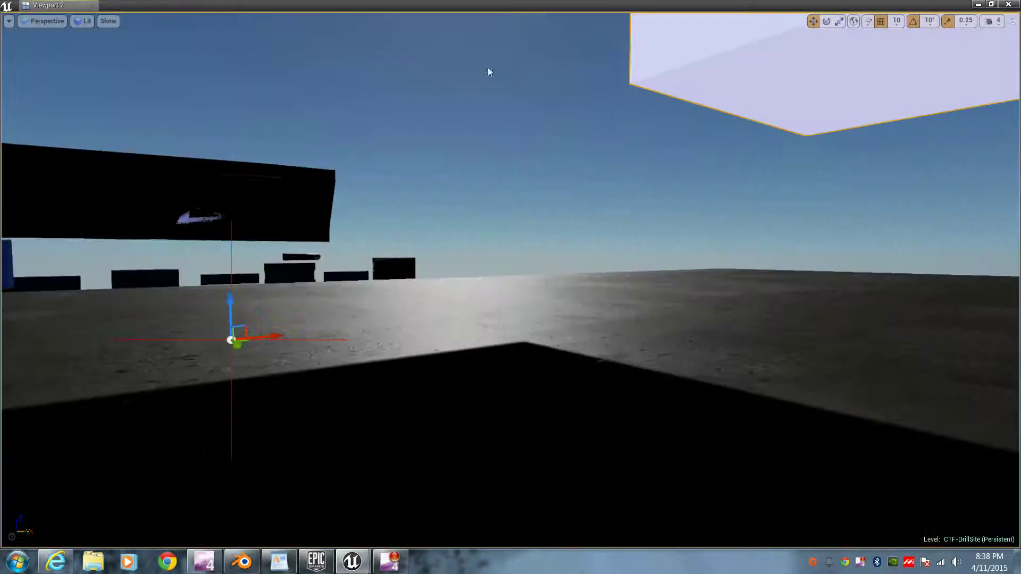
right_click_drag(489, 72, 489, 71)
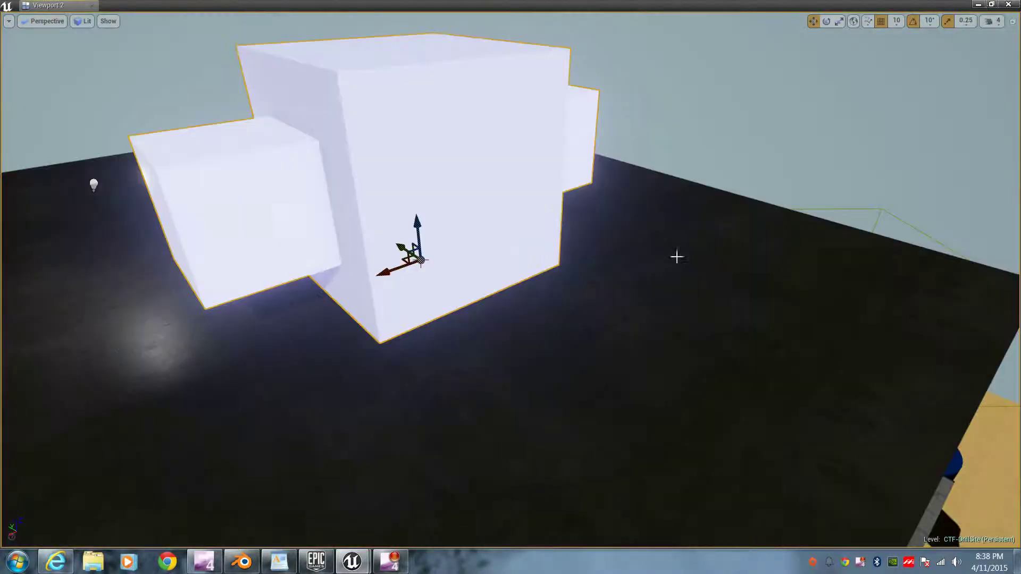
Step: Check the enlarged mesh's horizontal edge against the grid in the side wireframe view
left_click(980, 5)
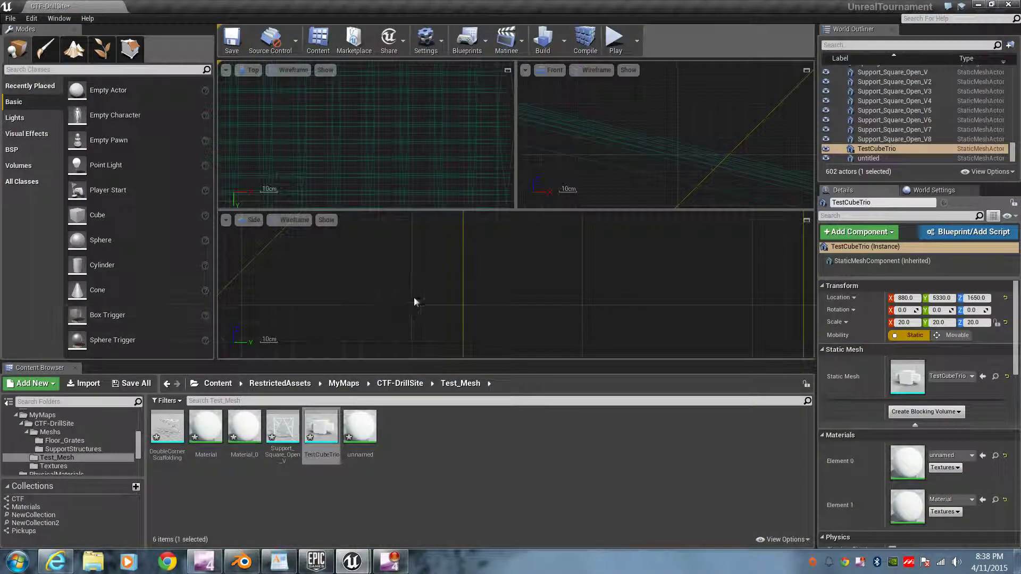
key("f")
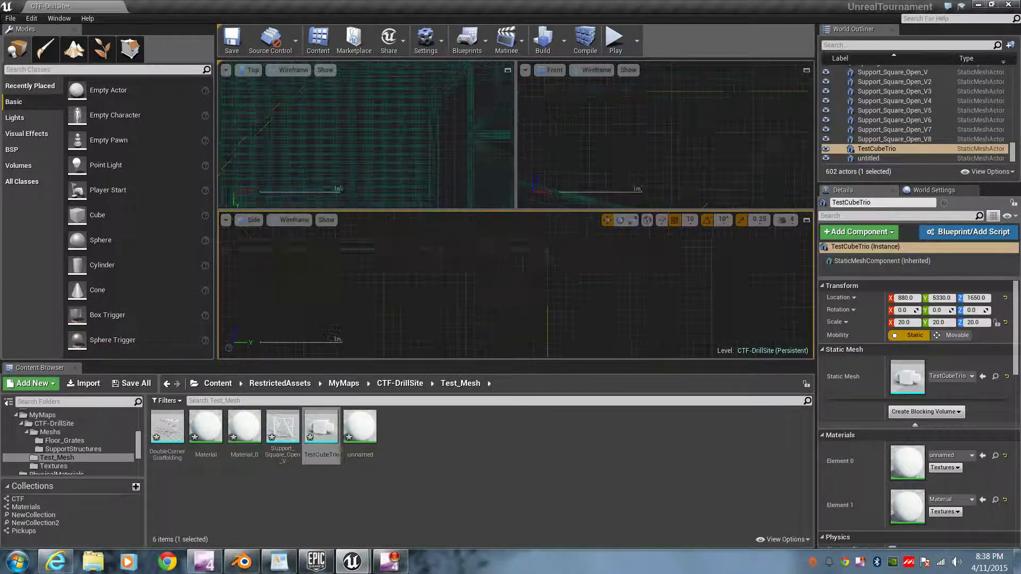
scroll(563, 317, "up", 10)
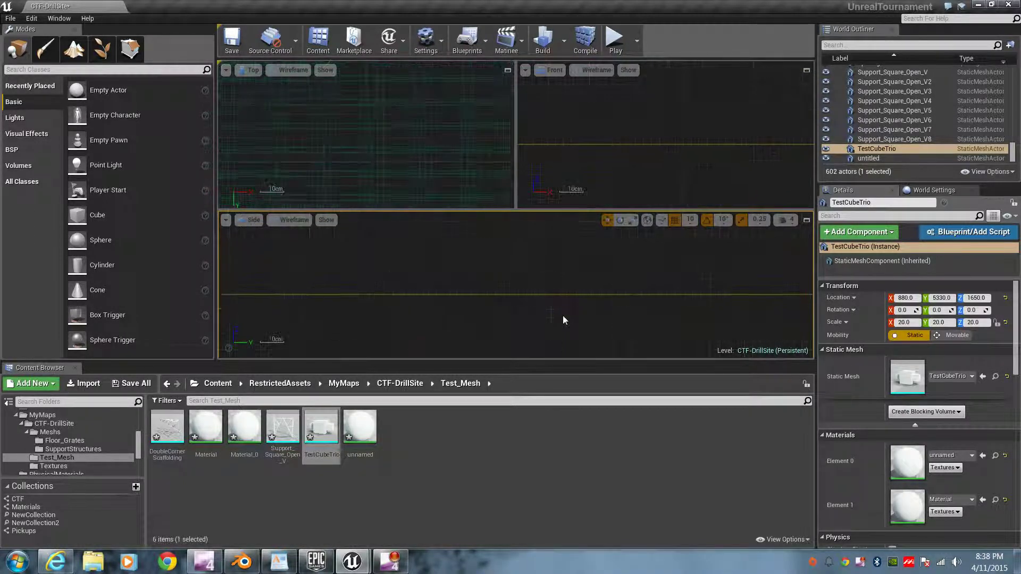
scroll(563, 314, "up", 4)
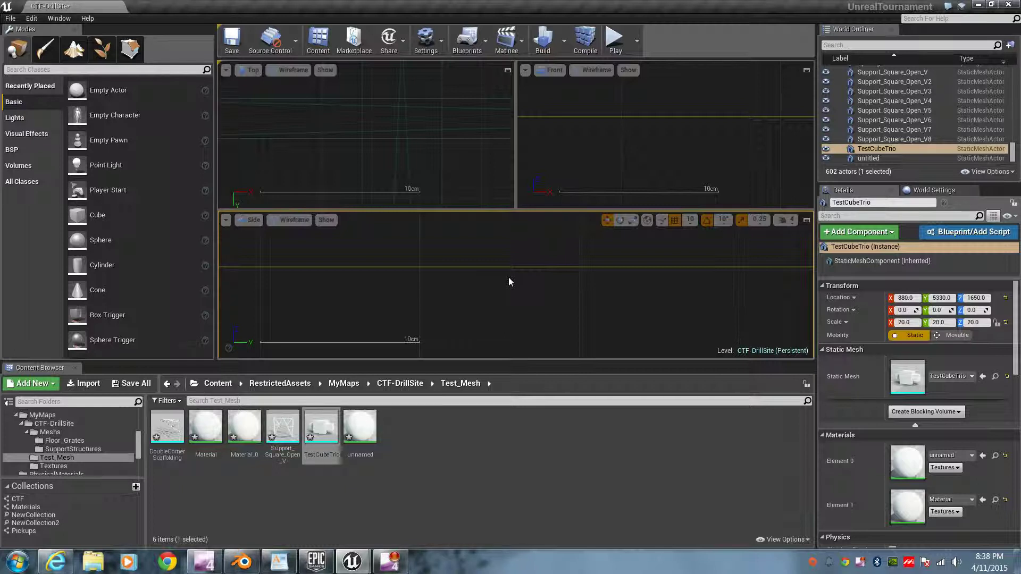
scroll(498, 325, "down", 5)
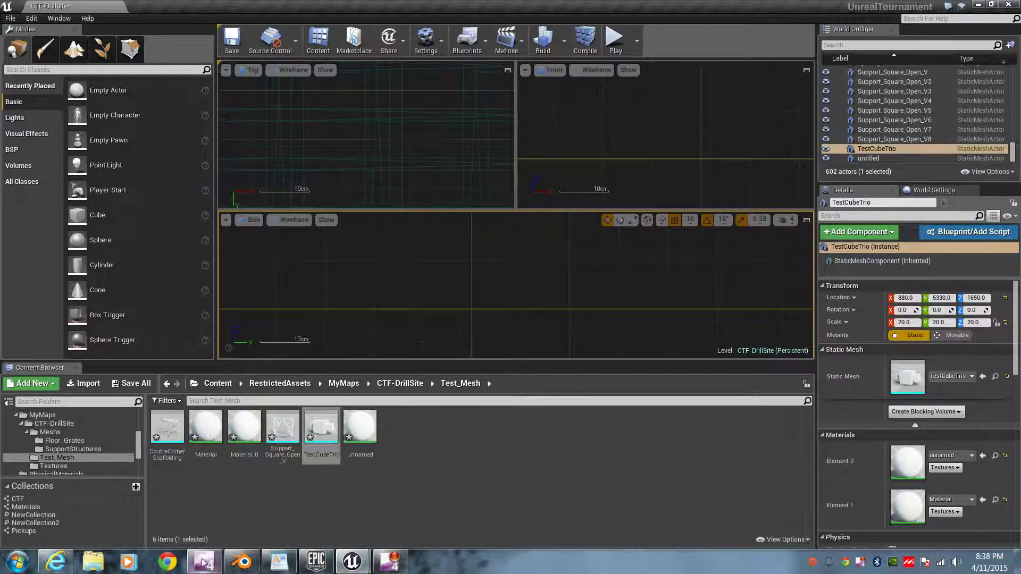
Step: In the perspective viewport, duplicate the scaled cube trio upward to about Z 2430, stacking it on the original
mouse_move(356, 562)
left_click(421, 509)
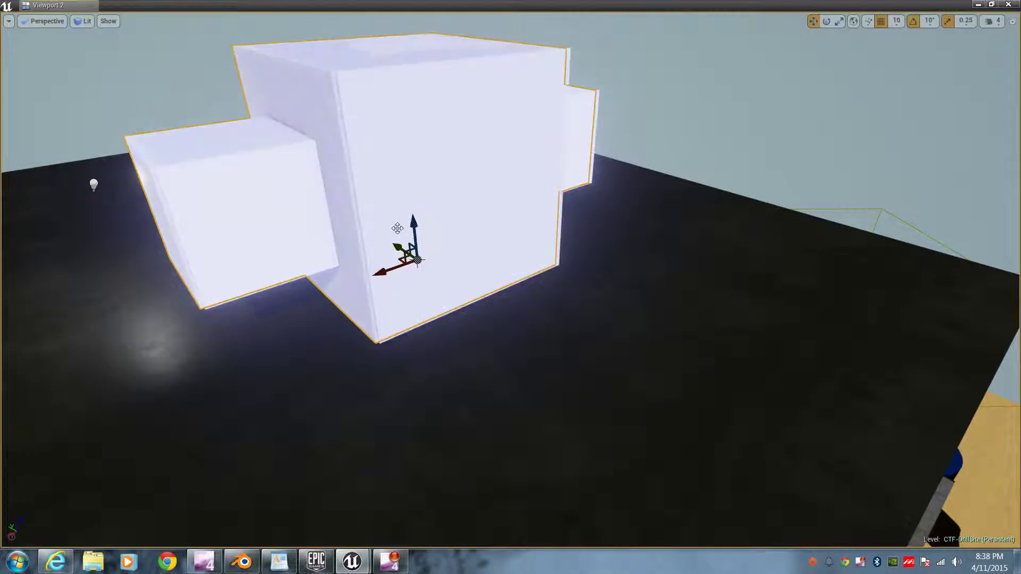
left_click_drag(417, 234, 397, 74, "alt")
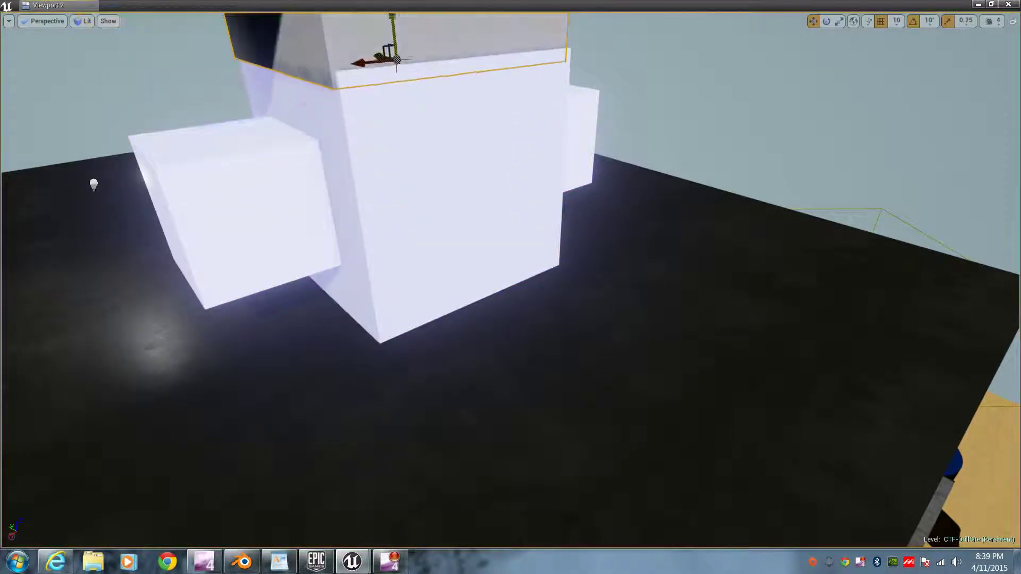
key("f")
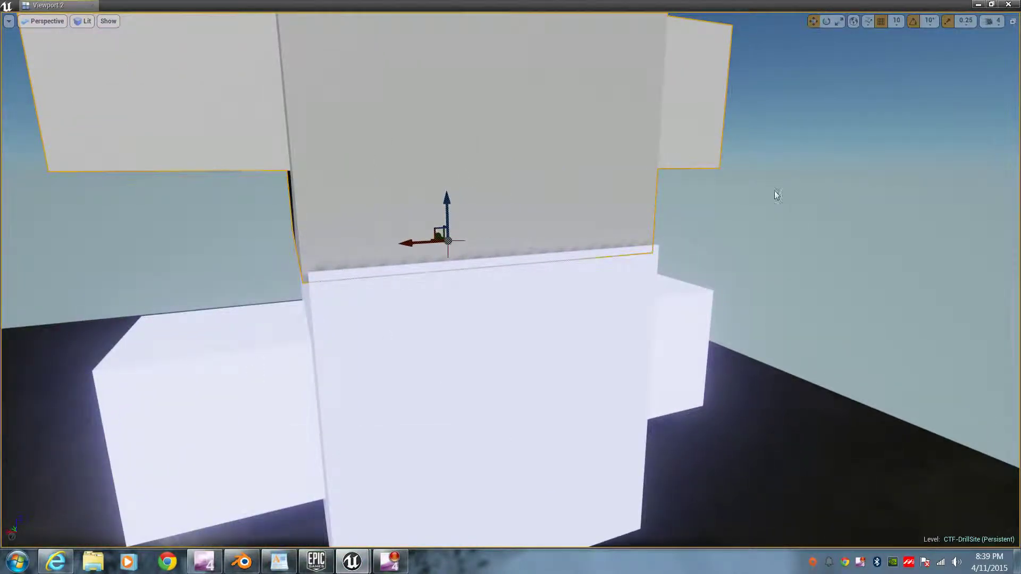
Step: In the side view, raise the duplicated cube trio to Z 2450
left_click(976, 5)
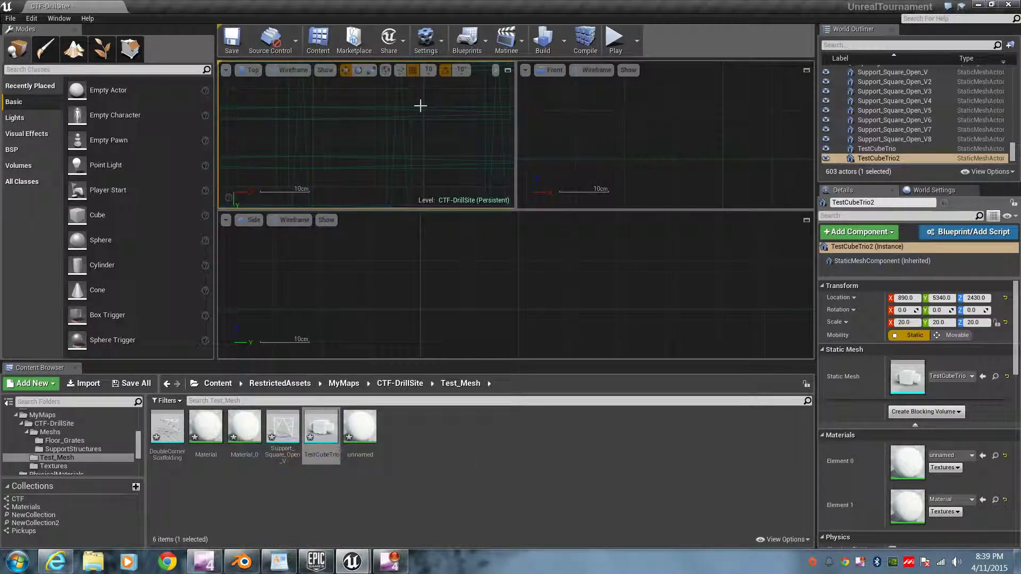
scroll(510, 290, "up", 4)
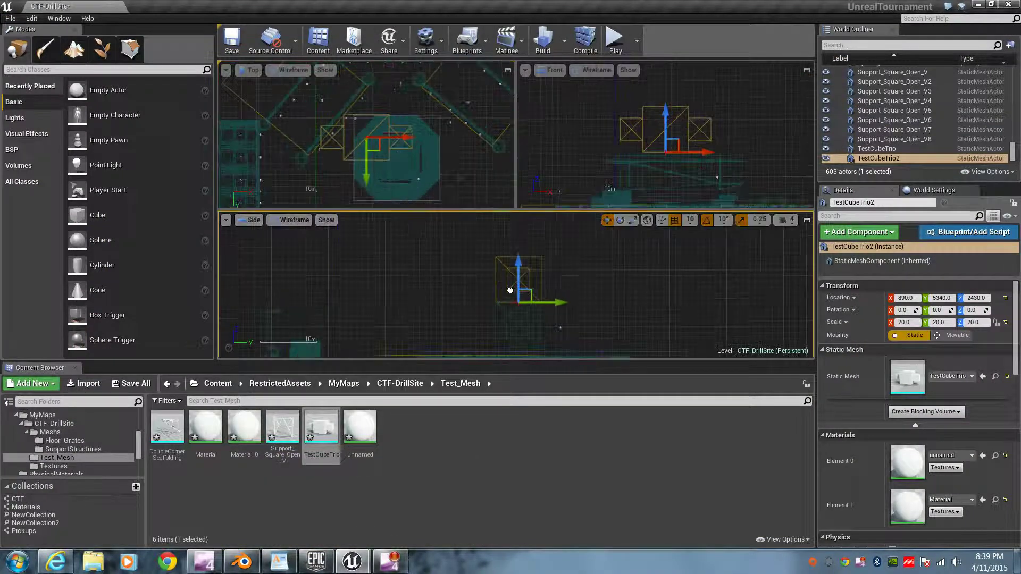
scroll(510, 290, "up", 6)
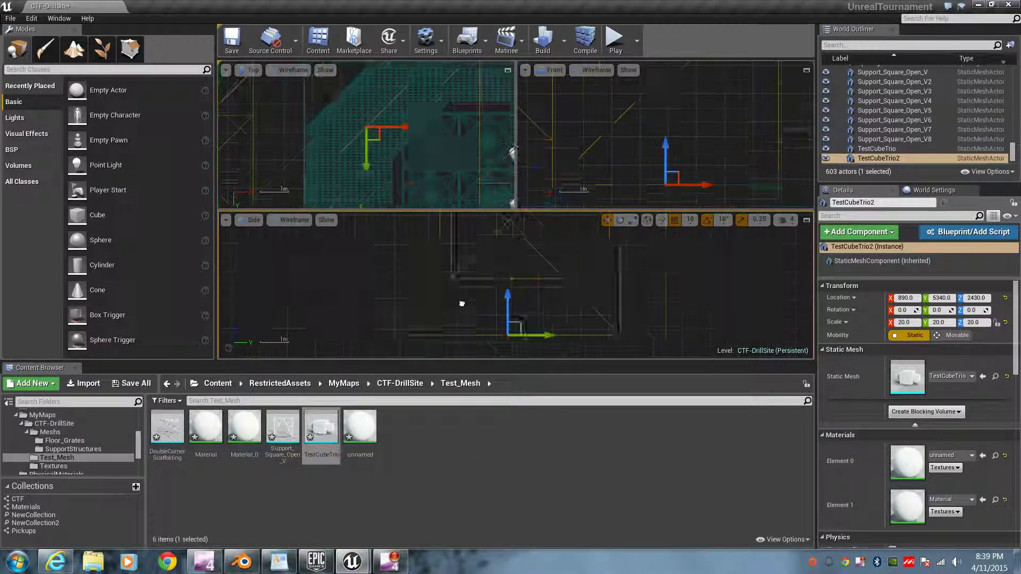
scroll(414, 249, "up", 4)
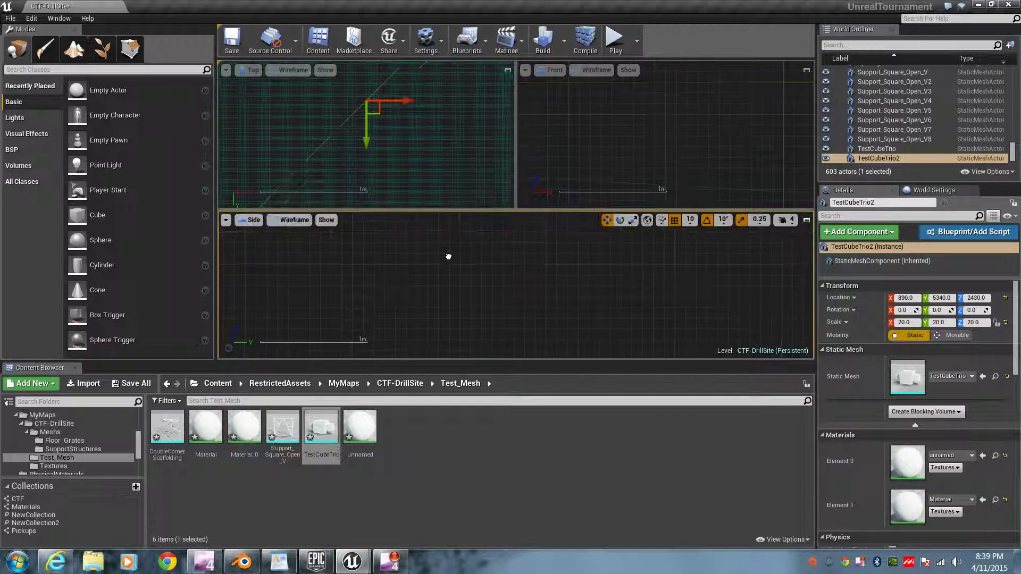
scroll(516, 247, "down", 3)
left_click_drag(513, 254, 513, 218)
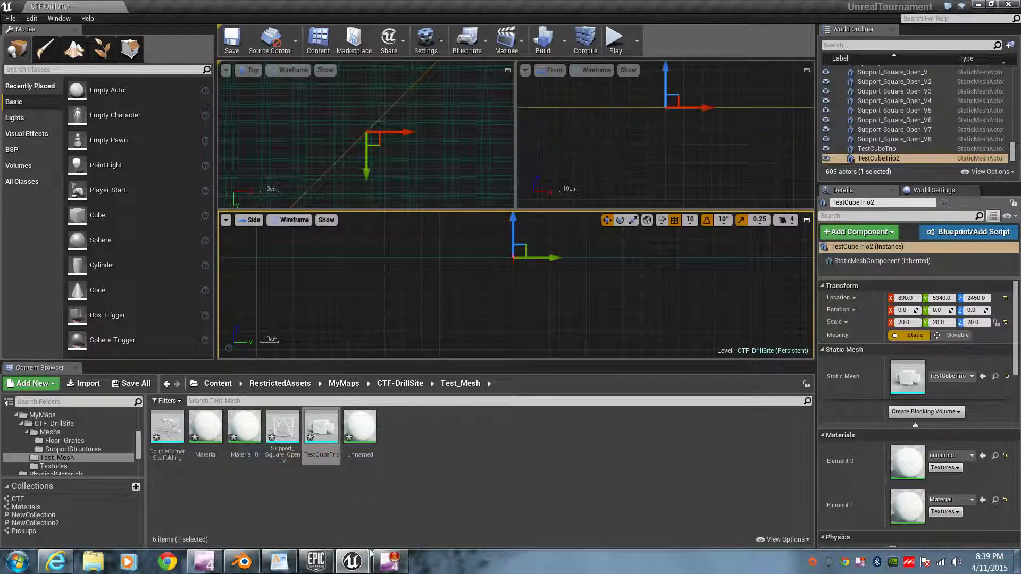
Step: Inspect the seam between the two stacked cube trios up close in the perspective viewport
mouse_move(352, 560)
left_click(460, 487)
right_click_drag(515, 318, 488, 302)
key("w")
key("w")
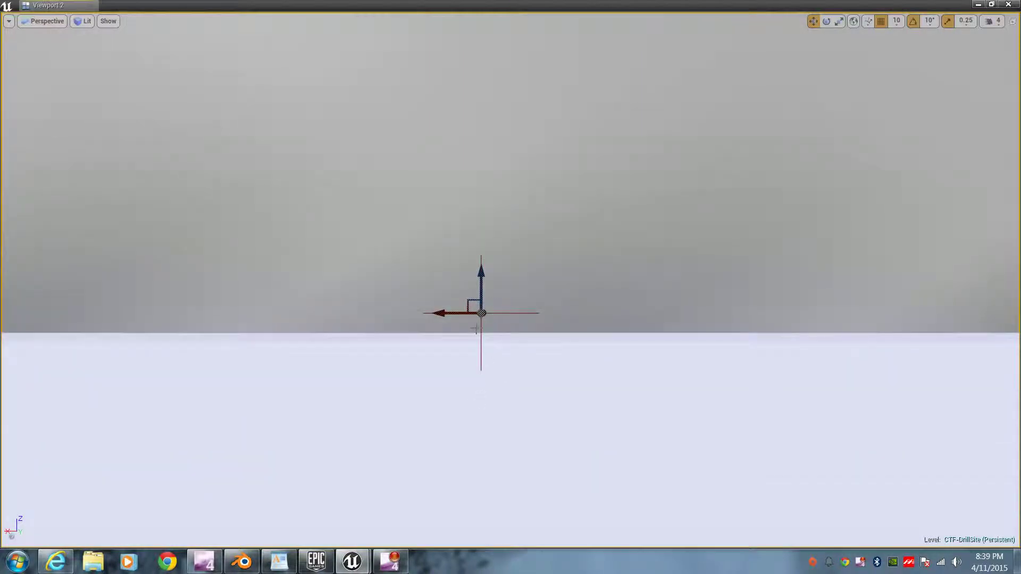
left_click(979, 5)
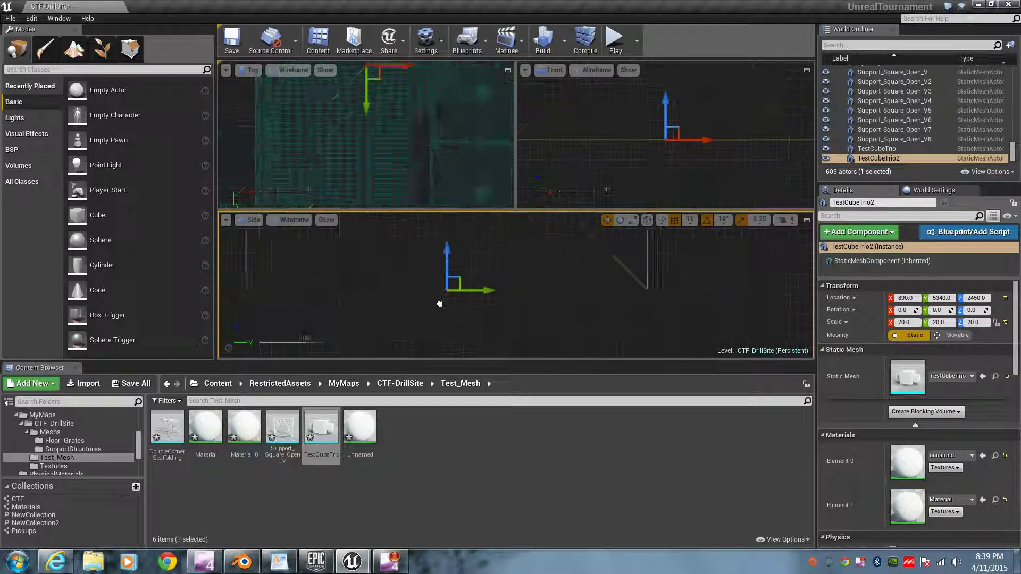
Step: Switch to Blender and check the selected cubes' Z location and alignment from the back and from above
key("alt+Tab")
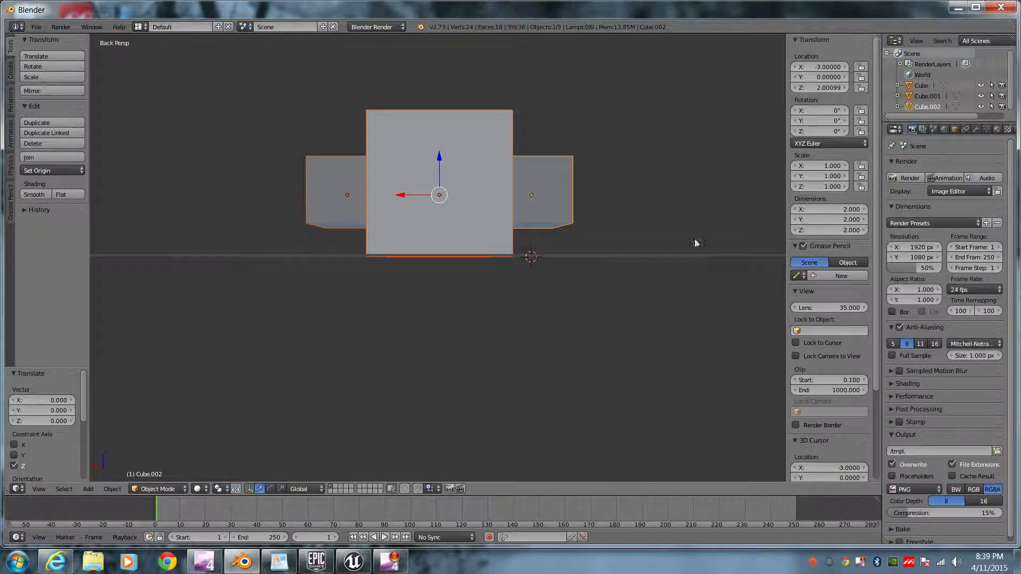
left_click(836, 89)
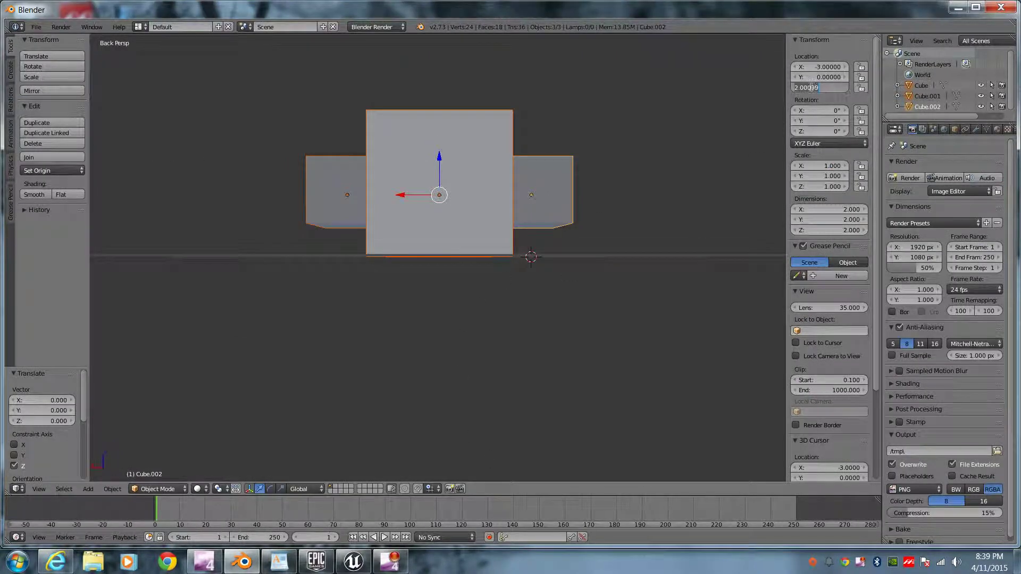
middle_click_drag(502, 282, 472, 350)
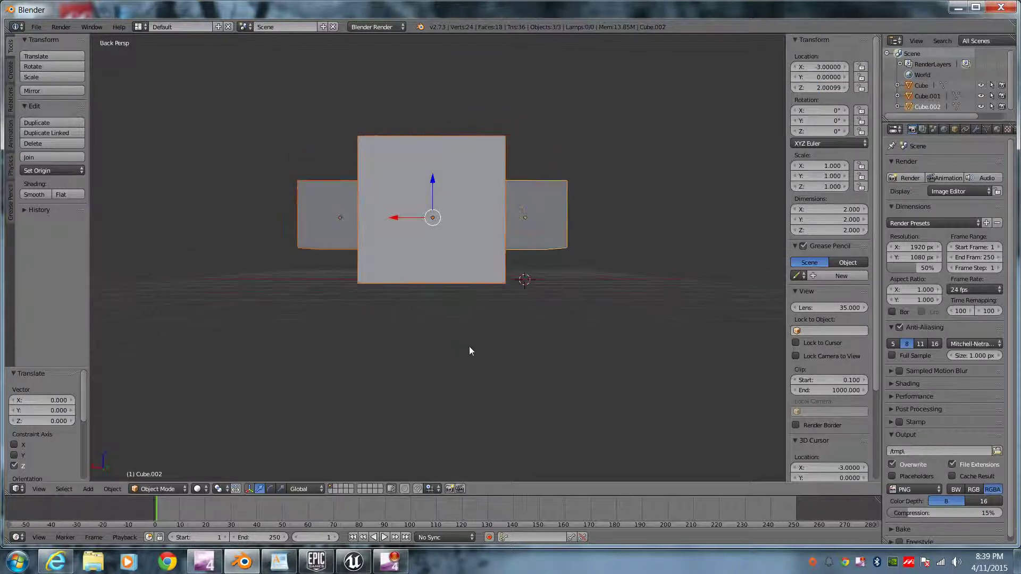
middle_click_drag(411, 313, 479, 340)
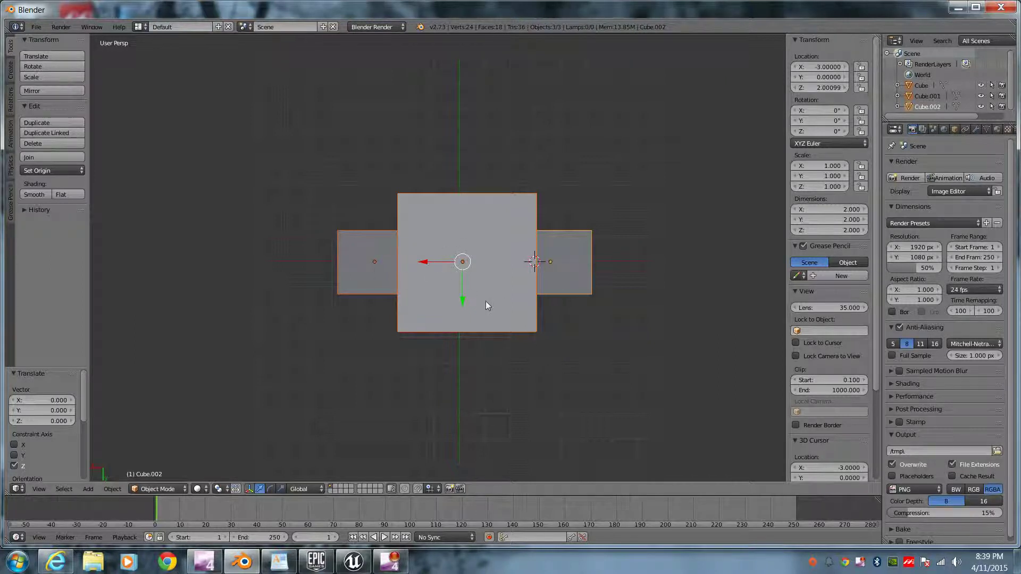
Step: Move the three selected cubes about 2.03 along Y and about 4.03 along X, towards one quadrant of the world origin
left_click_drag(462, 304, 460, 361)
left_click_drag(429, 321, 310, 322)
middle_click_drag(488, 342, 569, 321, "shift")
left_click_drag(392, 301, 390, 301)
middle_click_drag(569, 321, 449, 314, "shift")
left_click_drag(282, 296, 279, 293)
Step: Set the X location of the small cube Cube.002 to 1, then select that cube alone
left_click(814, 66)
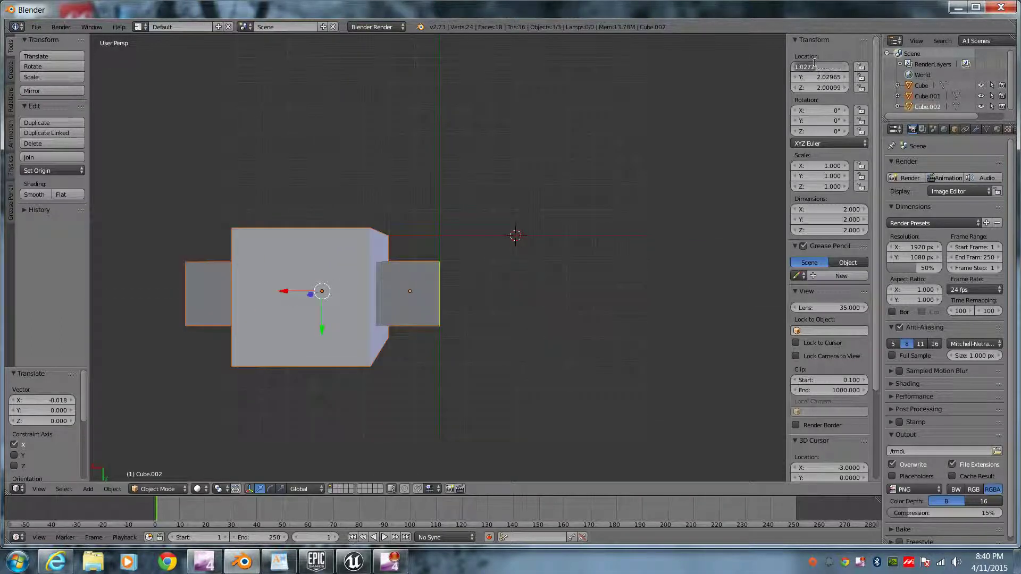
type("1")
key("Return")
middle_click_drag(529, 288, 570, 271, "shift")
right_click(458, 281)
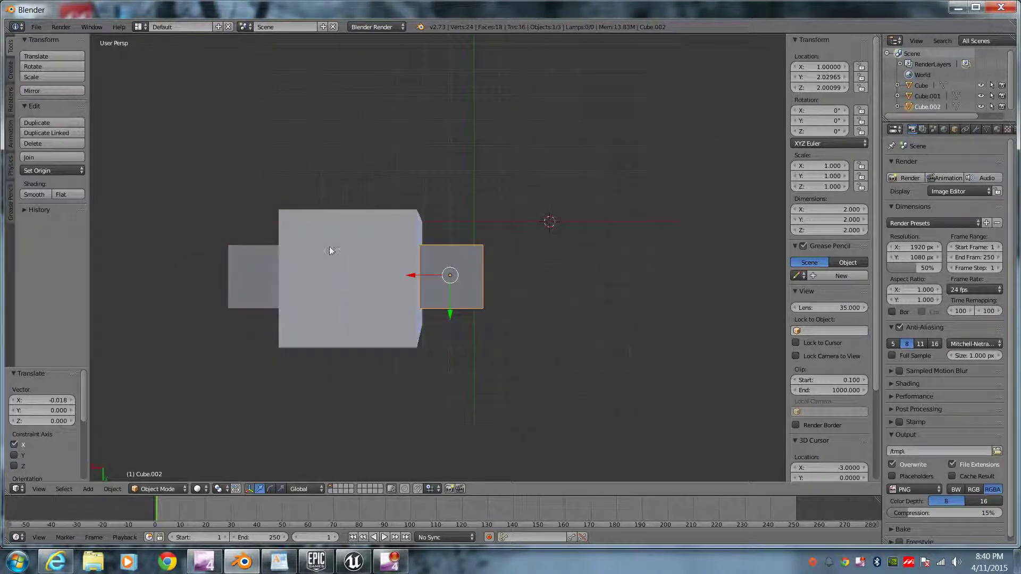
Step: Set the X location of the opposite small cube, Cube.001, to 7
right_click(237, 289)
left_click(814, 66)
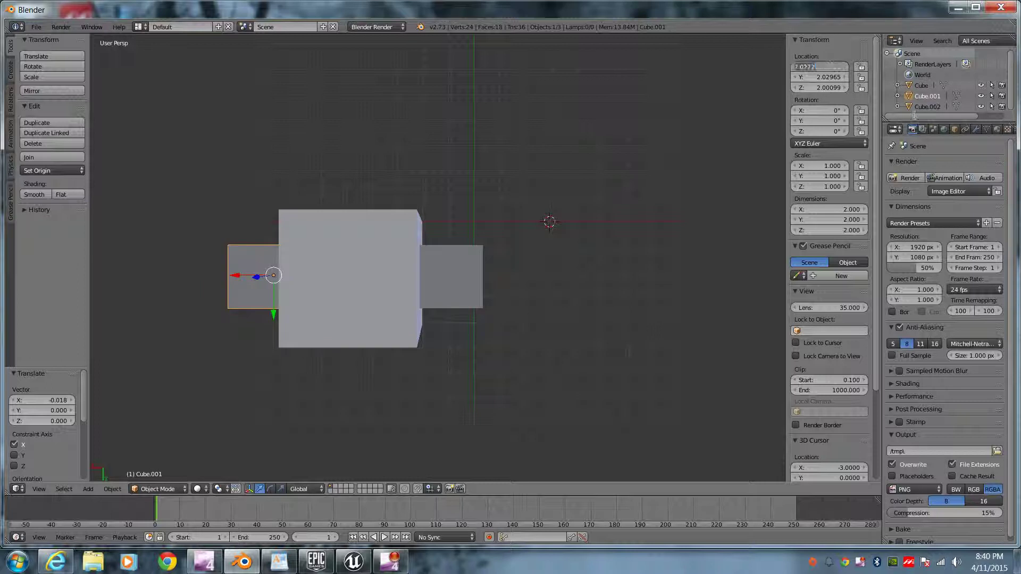
type("7")
key("Return")
Step: Select the large middle cube and set its X location to 4
middle_click_drag(473, 324, 518, 255)
right_click(503, 266)
middle_click_drag(717, 203, 481, 320)
right_click(387, 311)
middle_click_drag(503, 270, 560, 225, "shift")
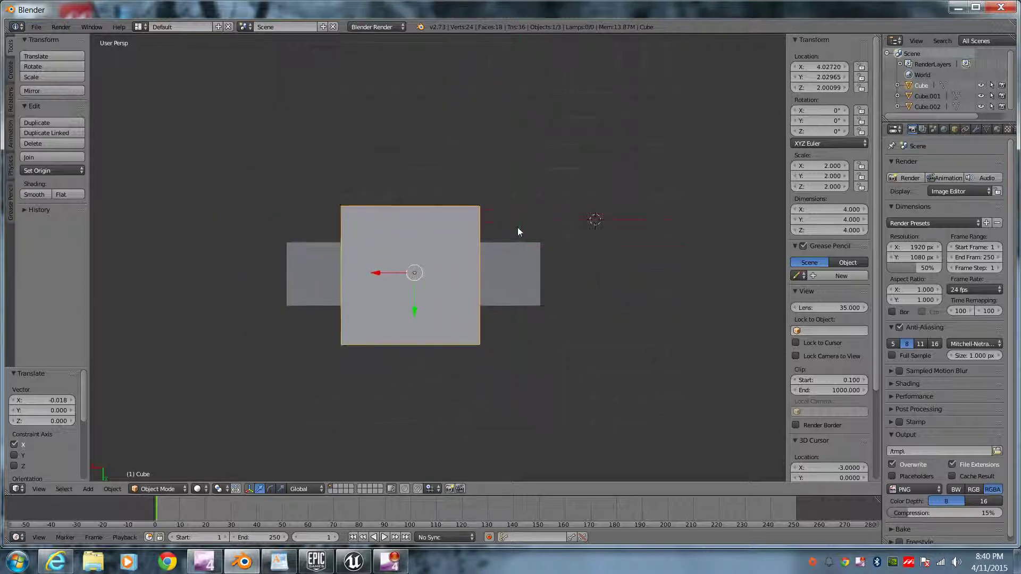
left_click(820, 66)
type("4")
key("Return")
Step: Select the small cube Cube.002 and set its Y location to 2
middle_click_drag(639, 326, 519, 223)
right_click(468, 269)
middle_click_drag(519, 287, 460, 318)
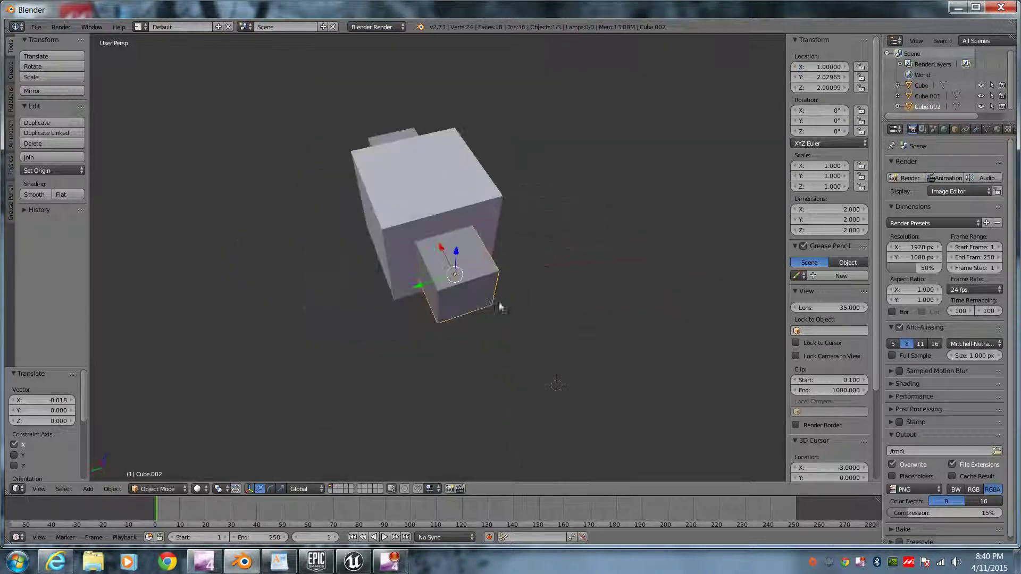
left_click(807, 77)
type("2")
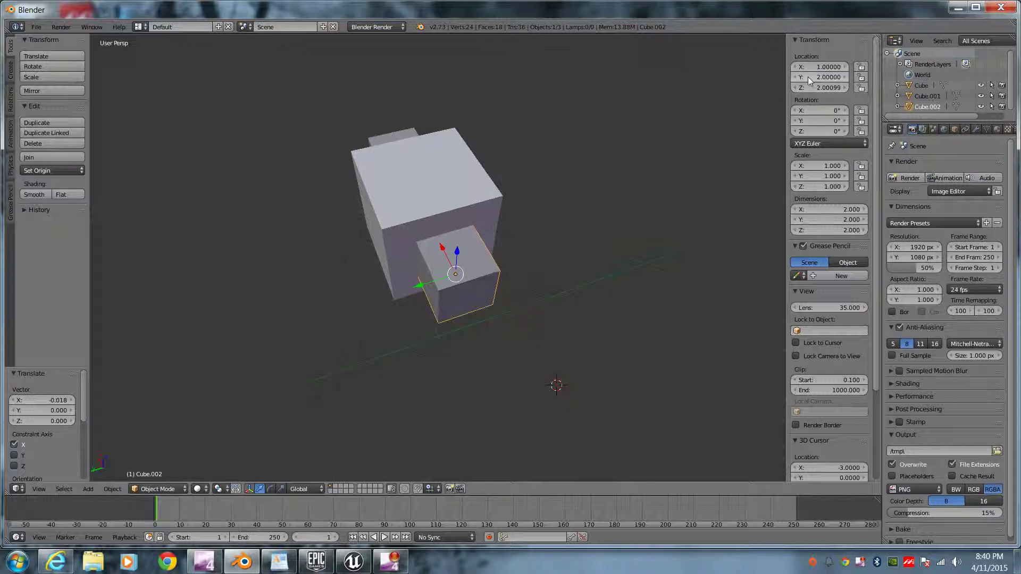
key("Return")
Step: Set the Y location of the large cube and of the small cube Cube.001 to 2
middle_click_drag(682, 228, 607, 285)
right_click(556, 289)
right_click(612, 298)
left_click(822, 76)
type("2")
key("Return")
Step: Shift the small cube Cube.002 along negative X to the other side of the world Y axis
middle_click_drag(394, 423, 484, 305)
scroll(491, 336, "up", 3)
middle_click_drag(498, 399, 538, 283)
scroll(535, 317, "down", 4)
middle_click_drag(535, 317, 372, 295)
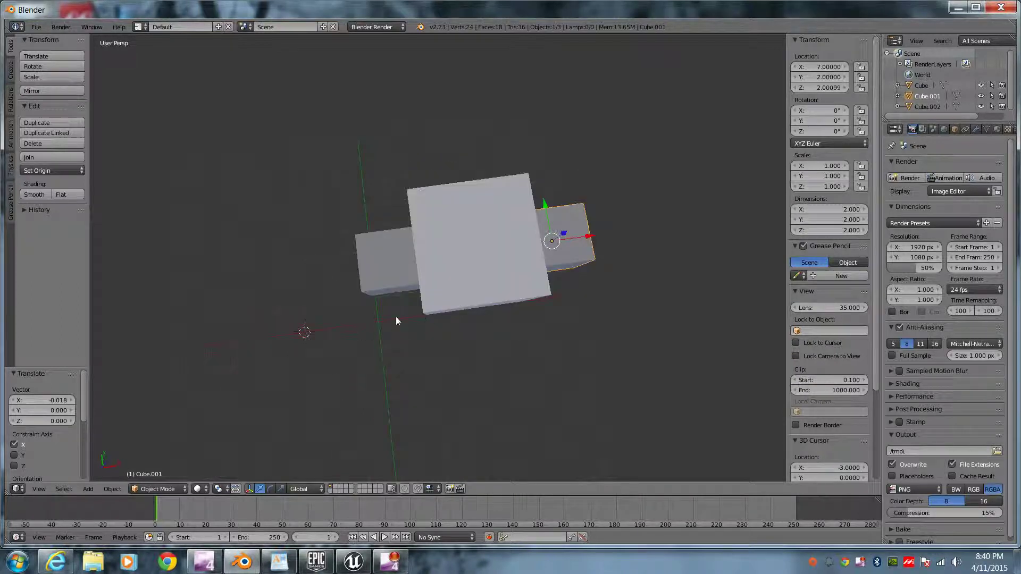
middle_click_drag(449, 350, 428, 311)
right_click(389, 242)
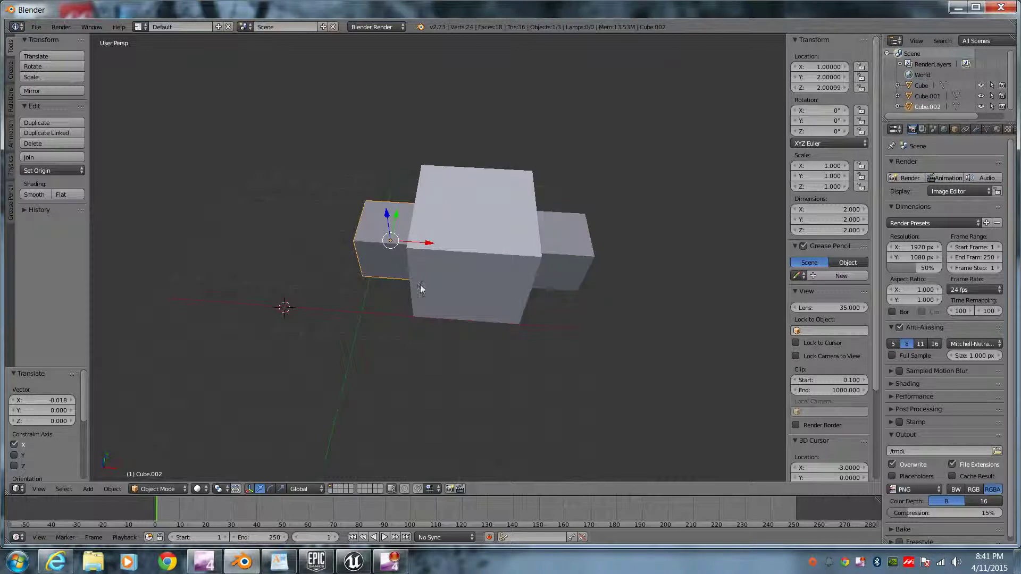
left_click(821, 67)
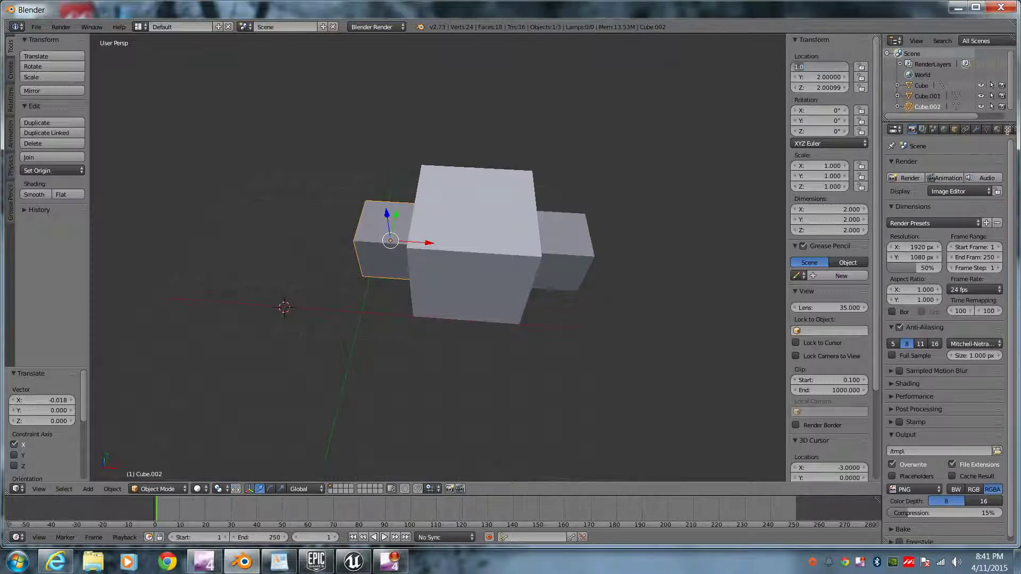
key("Return")
Step: Select the large cube and set its X location to 2 so it adjoins Cube.002
right_click(441, 244)
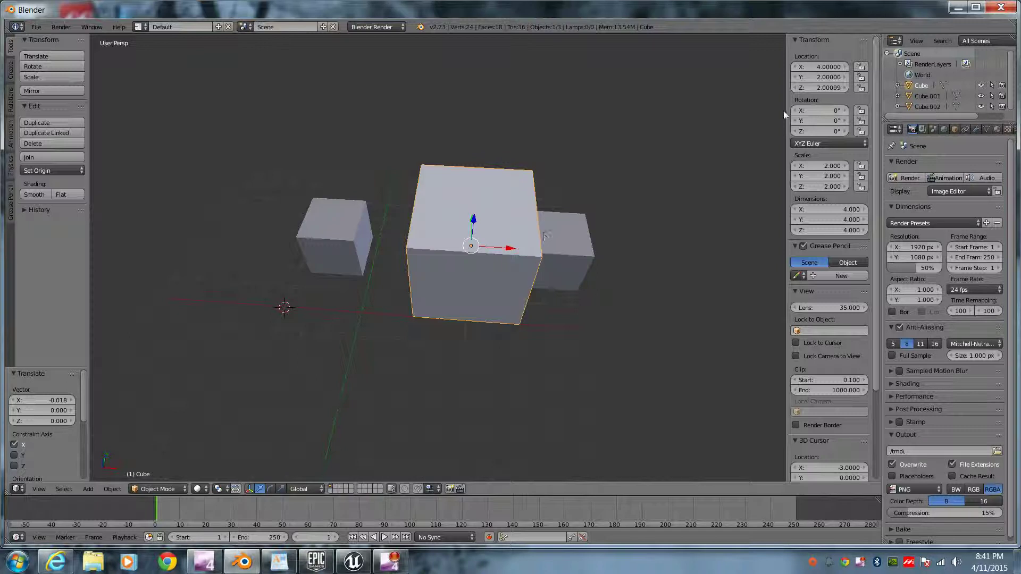
left_click(821, 67)
key("Escape")
middle_click_drag(478, 266, 610, 242)
Step: Select the detached small cube Cube.001 and set its X location to 5 so it adjoins the large cube
right_click(610, 242)
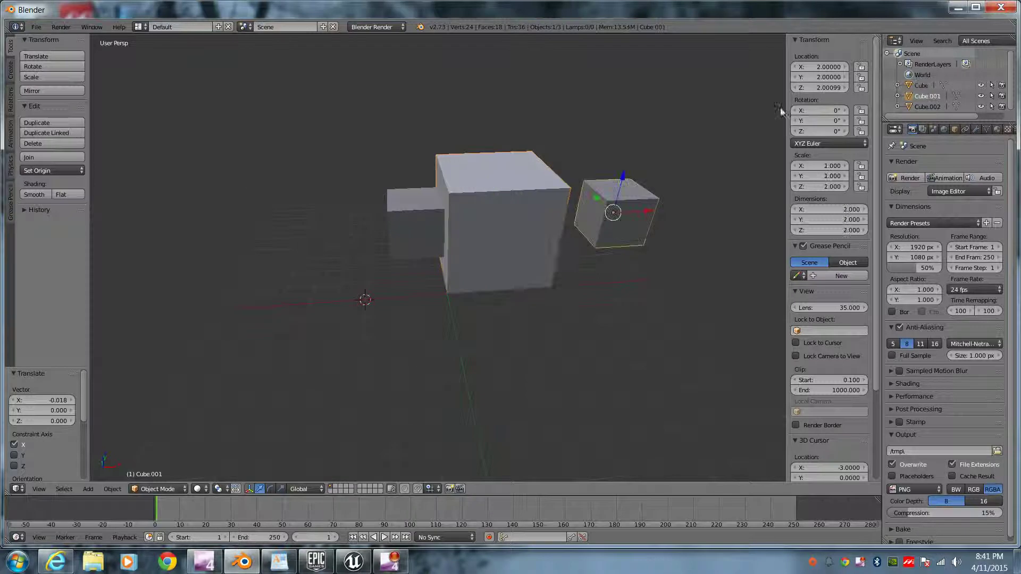
left_click(817, 66)
type("5.0")
key("Return")
middle_click_drag(599, 348, 534, 334)
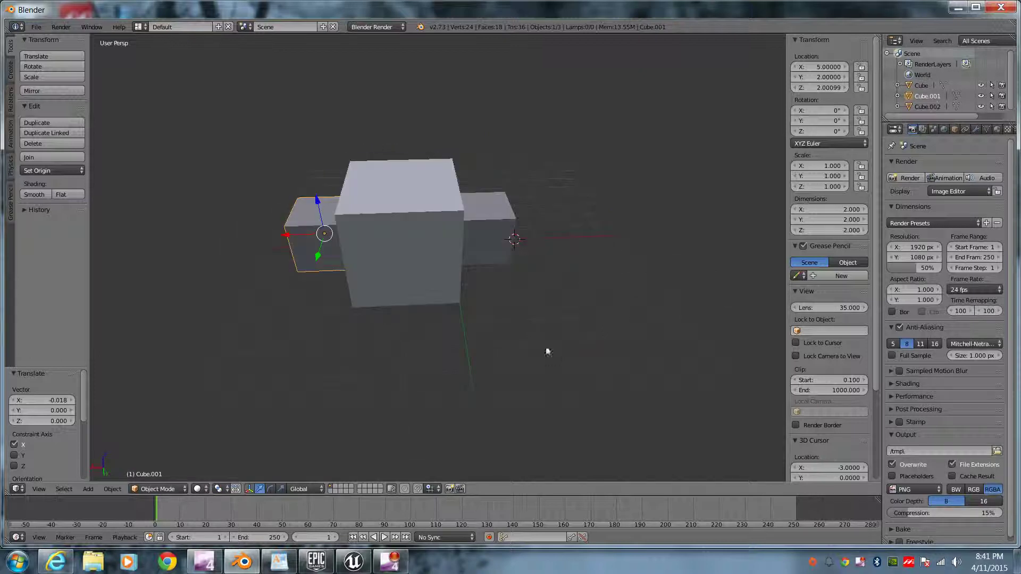
Step: Export the cubes as FBX at scale 10, overwriting TestCubeTrio.fbx in Documents
left_click(35, 27)
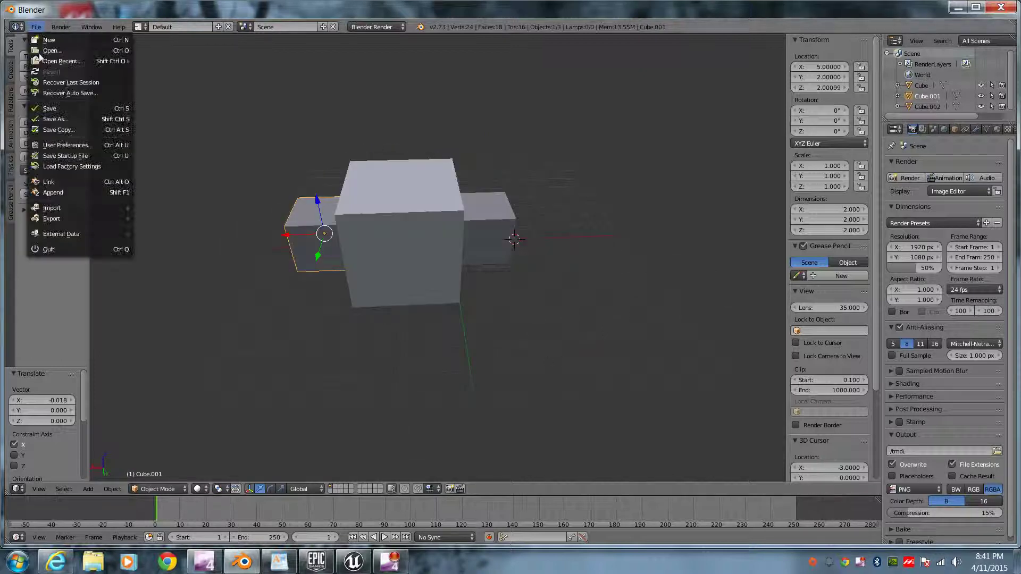
mouse_move(77, 219)
left_click(161, 272)
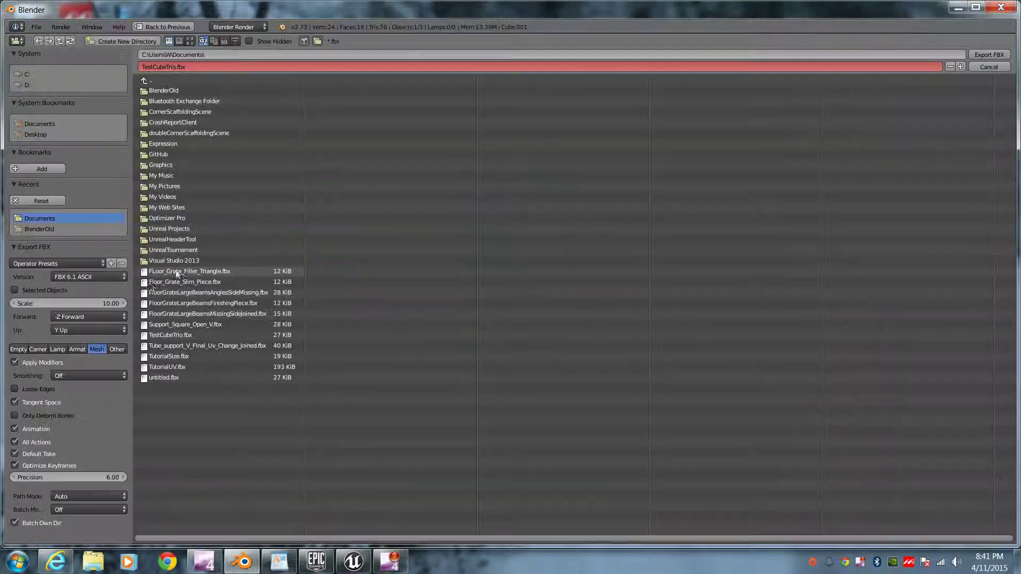
left_click(988, 55)
Step: Minimize Blender and switch to the Unreal Editor window showing the CTF-DrillSite level
left_click(959, 7)
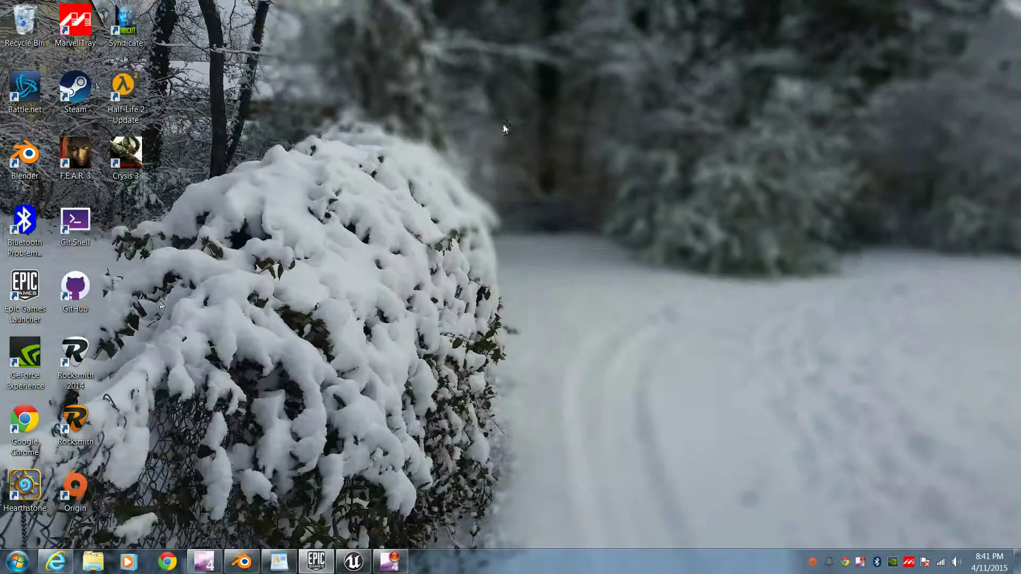
left_click(242, 562)
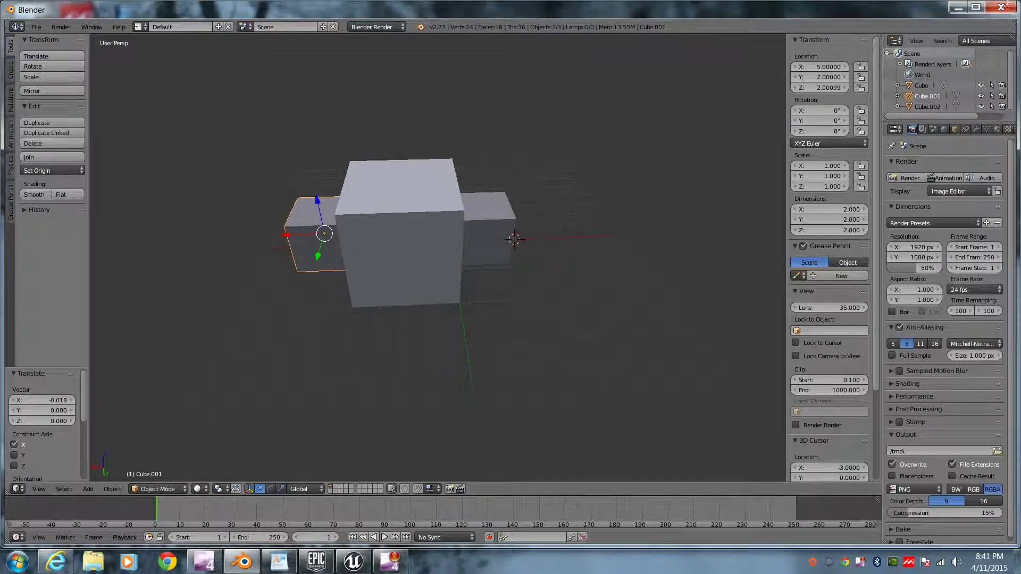
left_click(959, 7)
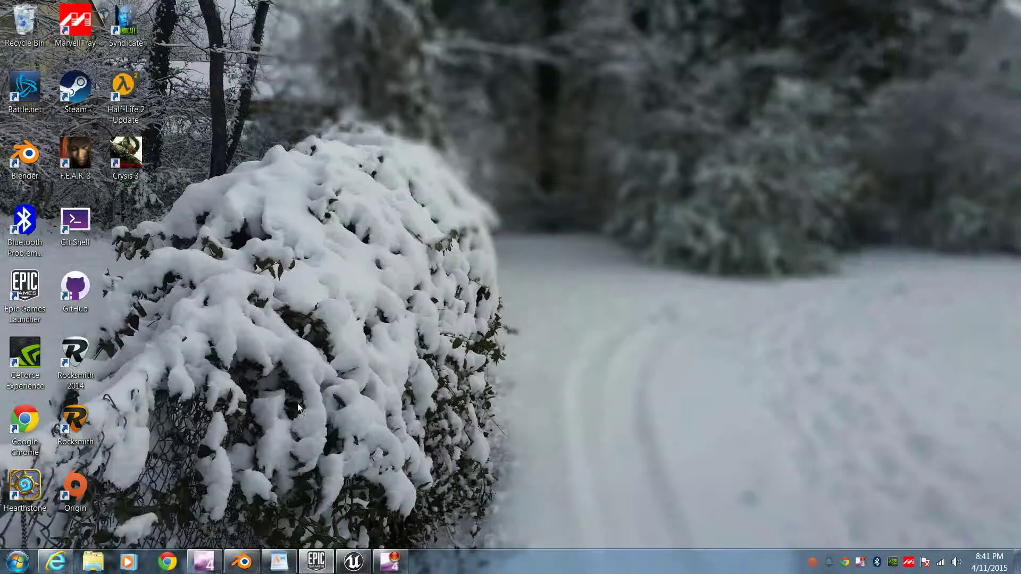
left_click(353, 562)
right_click(335, 430)
mouse_move(377, 363)
left_click(717, 493)
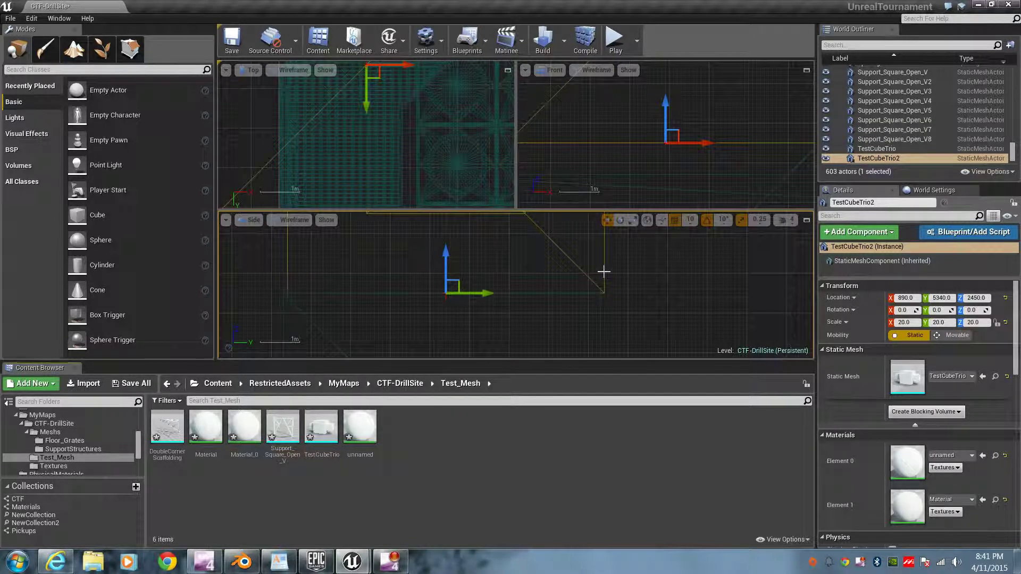
Step: Set TestCubeTrio2's scale to 1 on all three axes and delete the TestCubeTrio actor from the level
left_click(914, 323)
type("1")
key("Tab")
key("Tab")
key("Return")
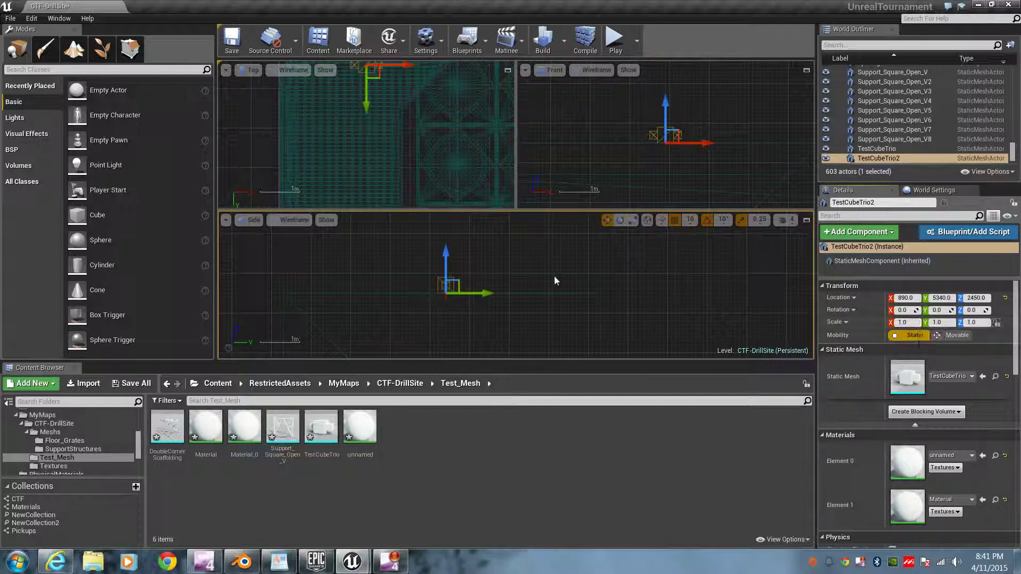
scroll(547, 314, "down", 2)
key("Delete")
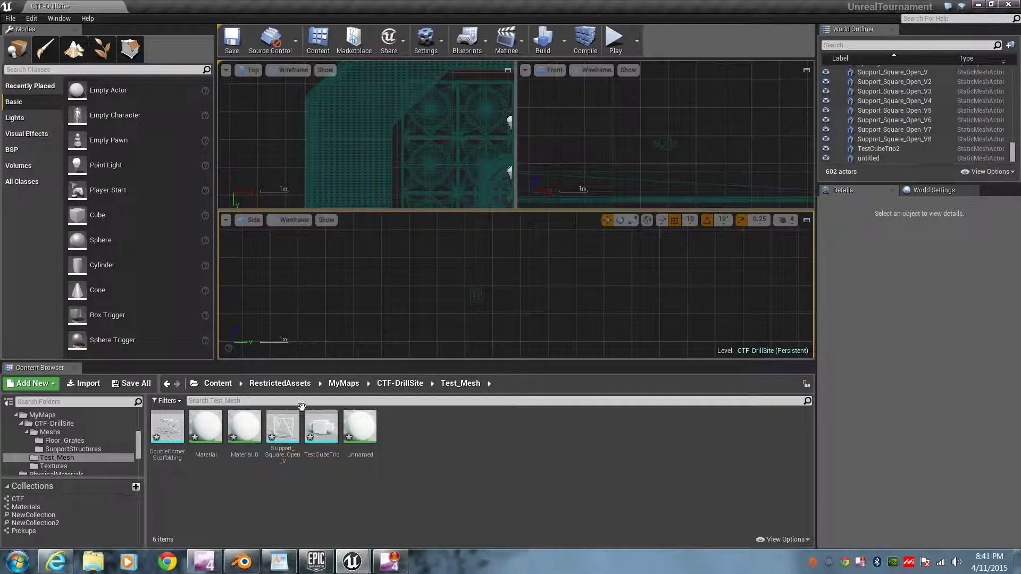
Step: Reimport the TestCubeTrio static mesh from its updated FBX file and dismiss the message
right_click(322, 428)
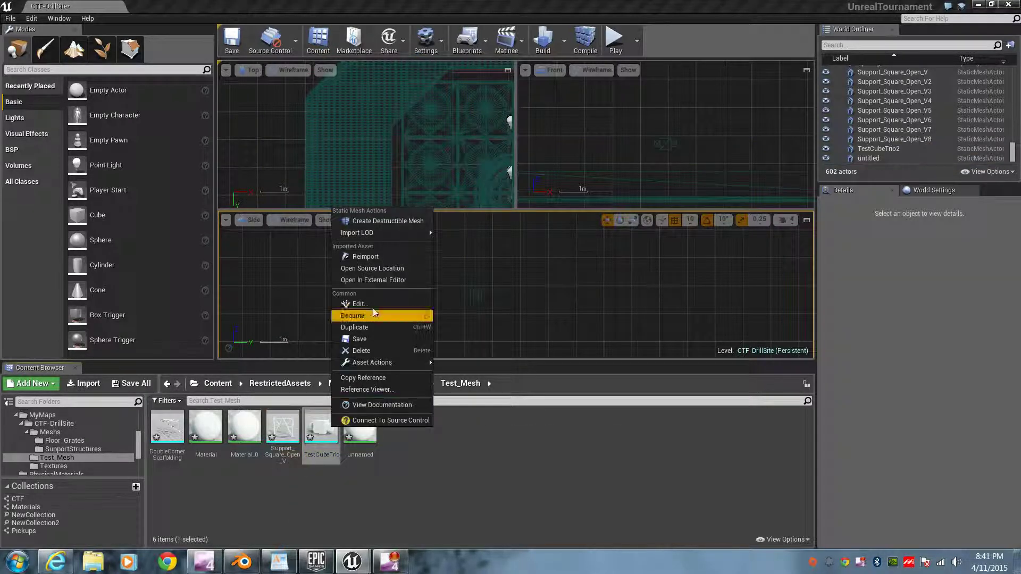
left_click(366, 257)
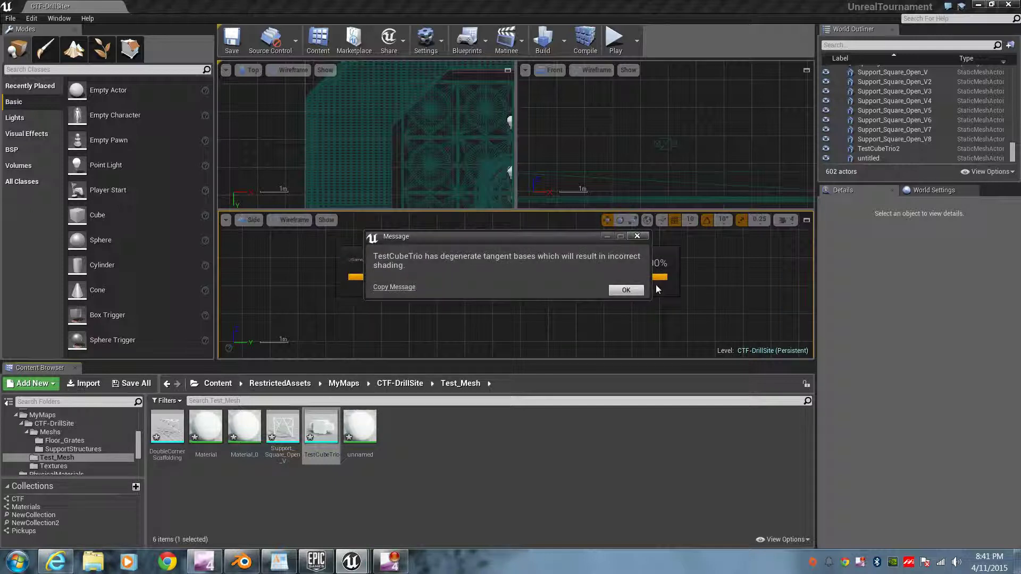
left_click(634, 289)
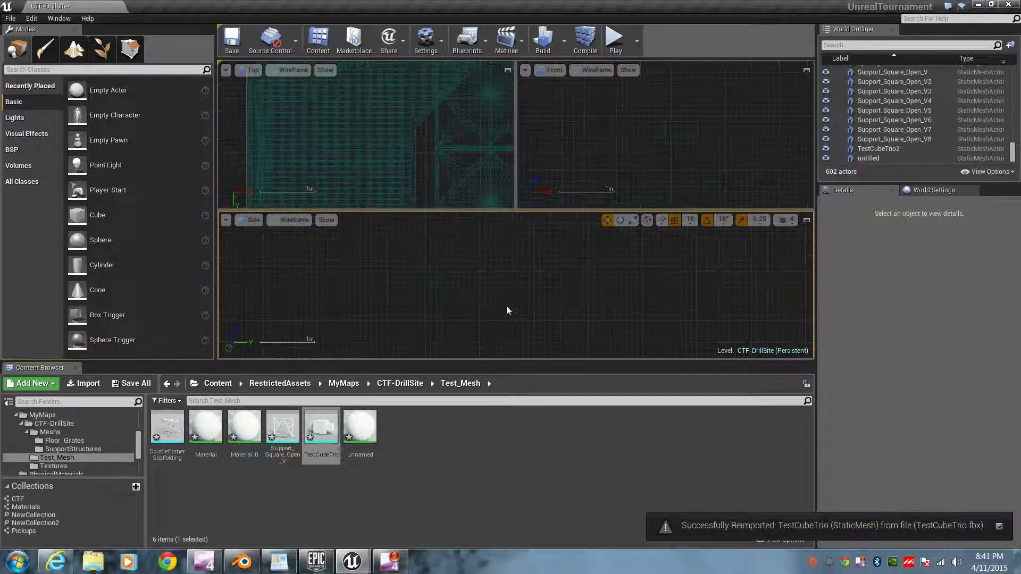
Step: Select TestCubeTrio2 and examine where its pivot sits relative to the large cube in the side and front views
scroll(369, 299, "up", 5)
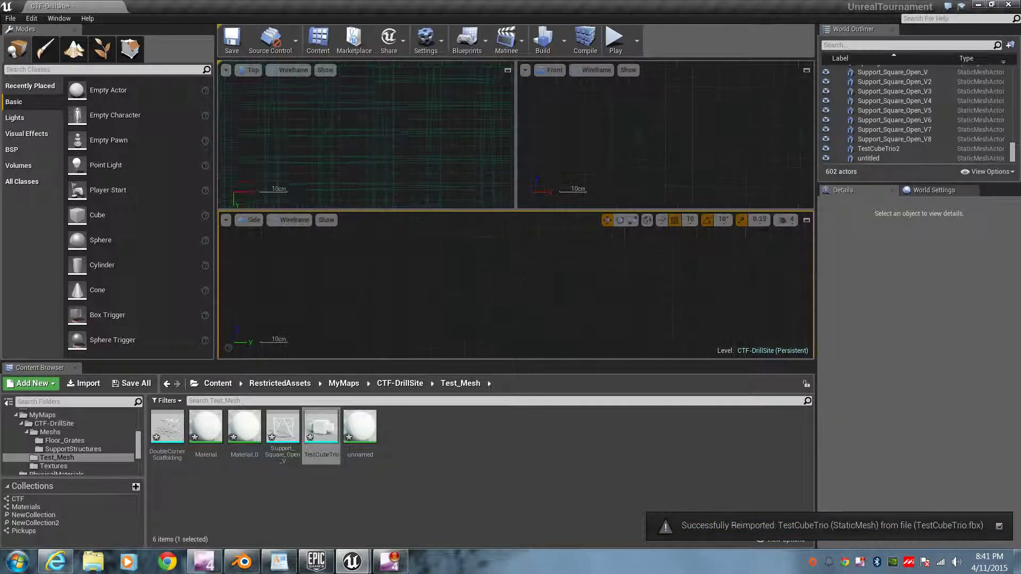
scroll(515, 285, "up", 2)
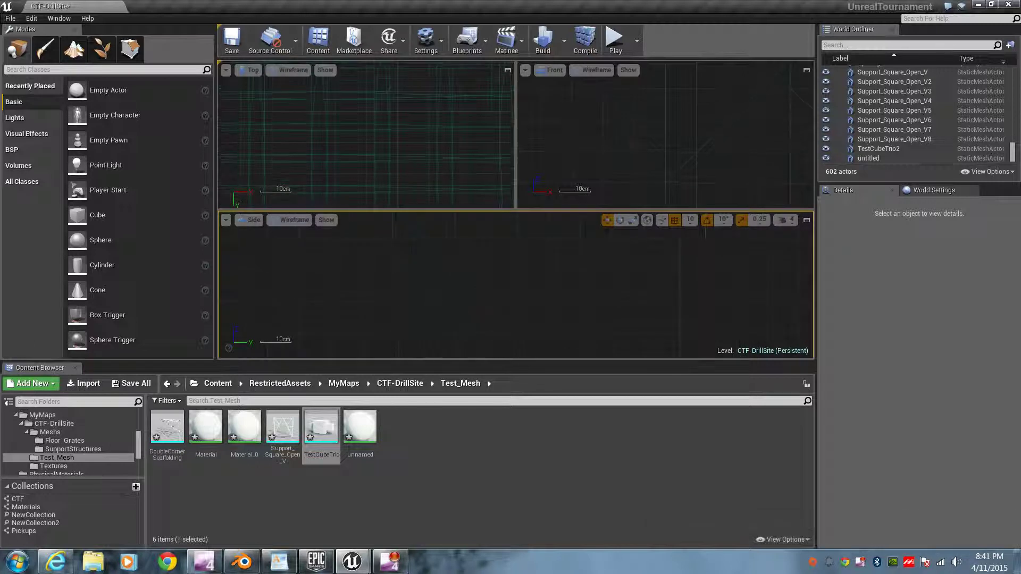
left_click(462, 232)
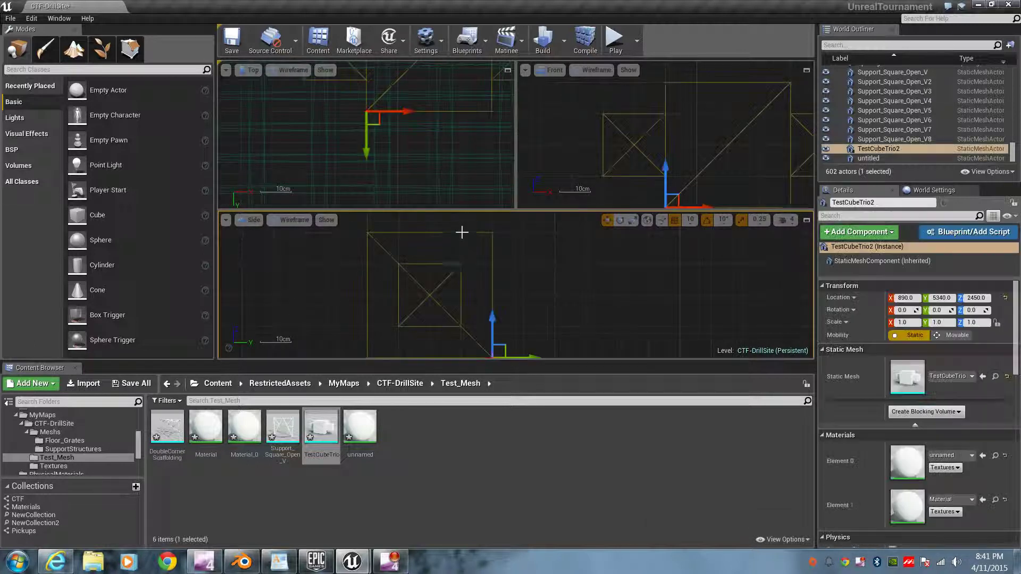
key("f")
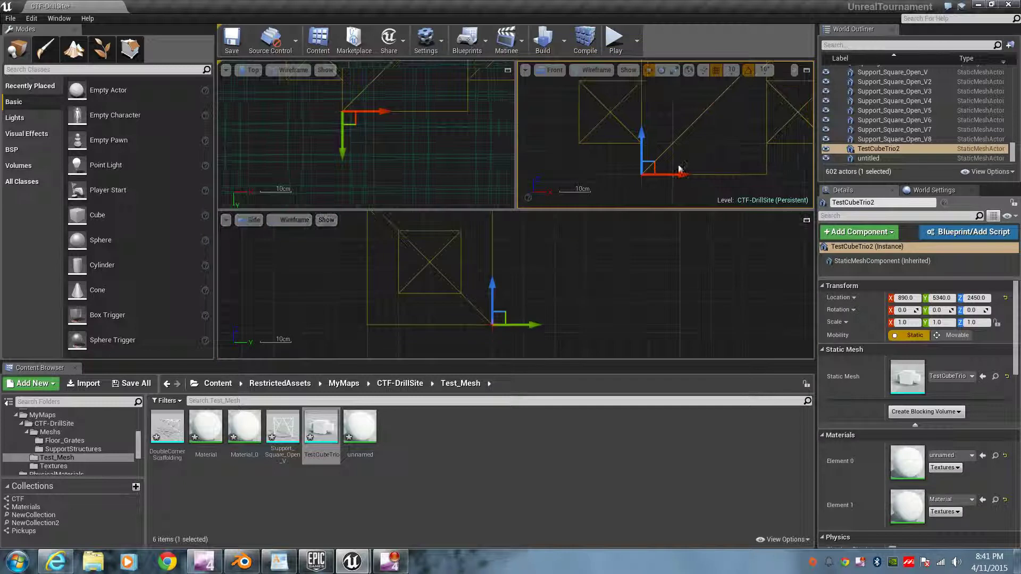
scroll(707, 159, "down", 2)
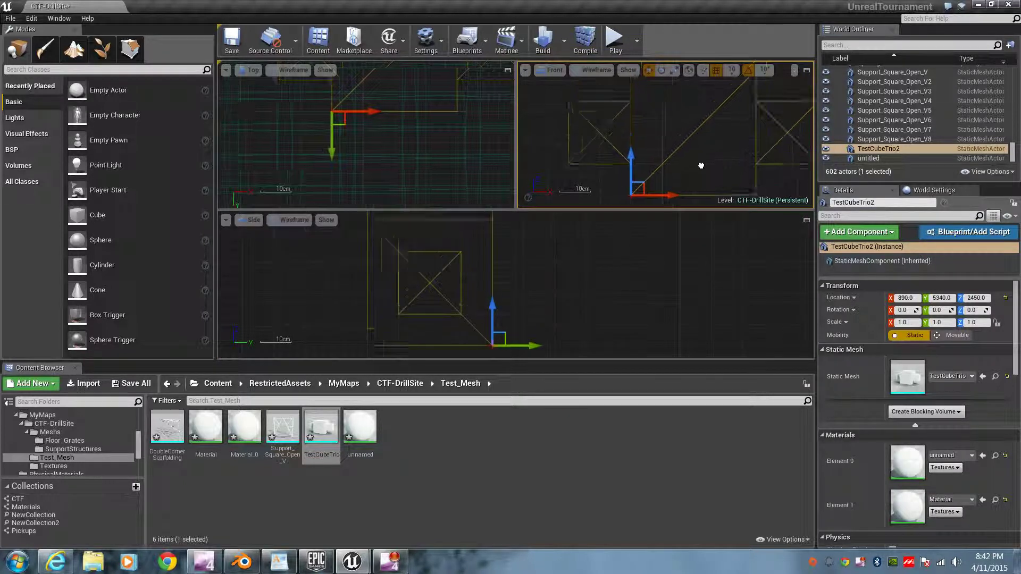
scroll(654, 160, "down", 2)
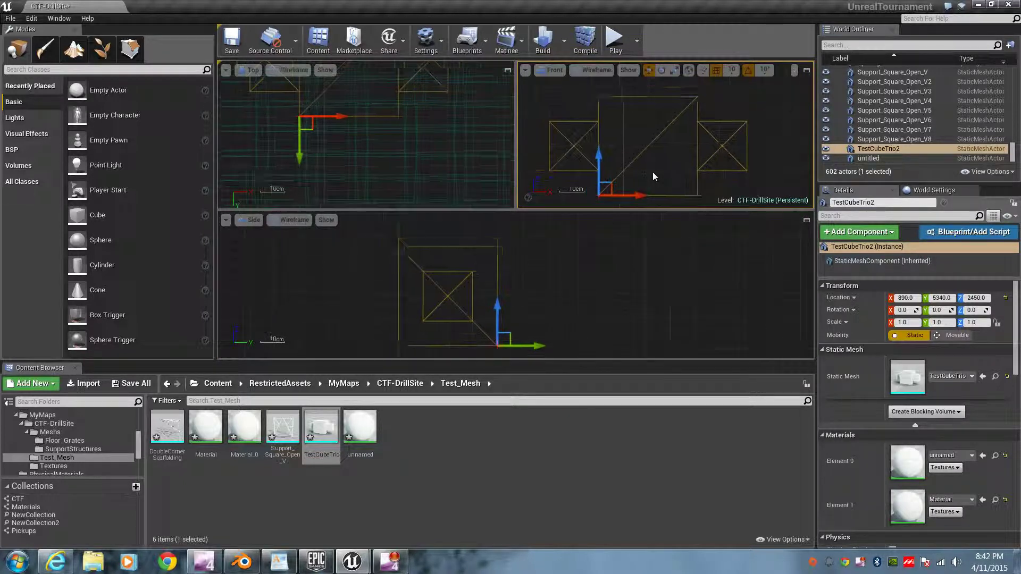
right_click(649, 164)
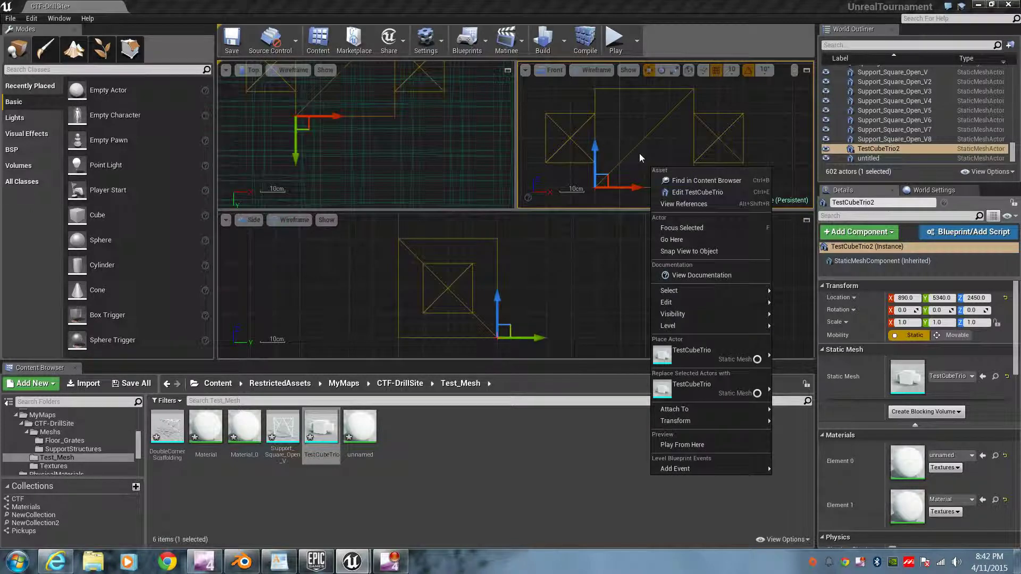
left_click(615, 174)
left_click(472, 260)
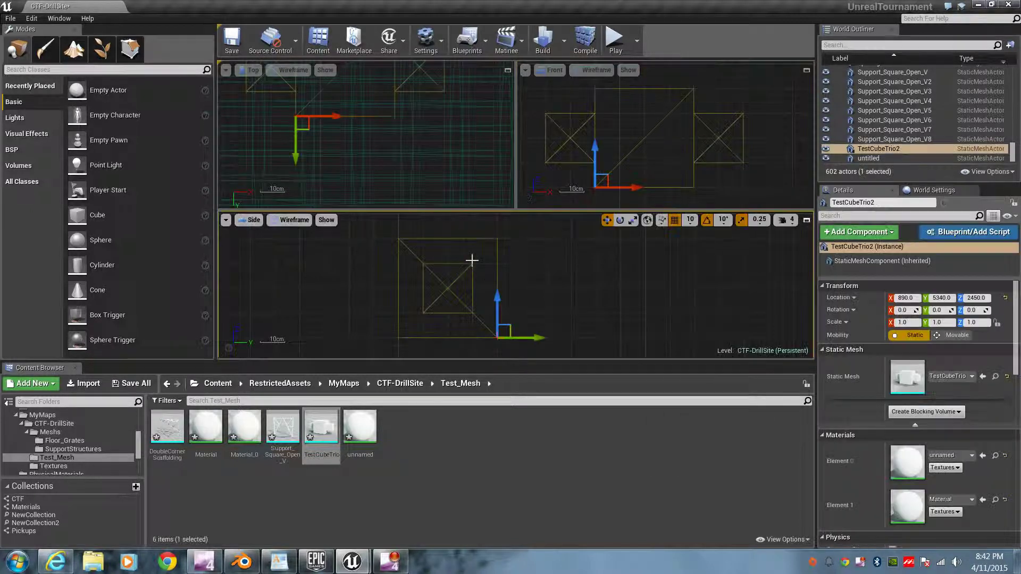
key("f")
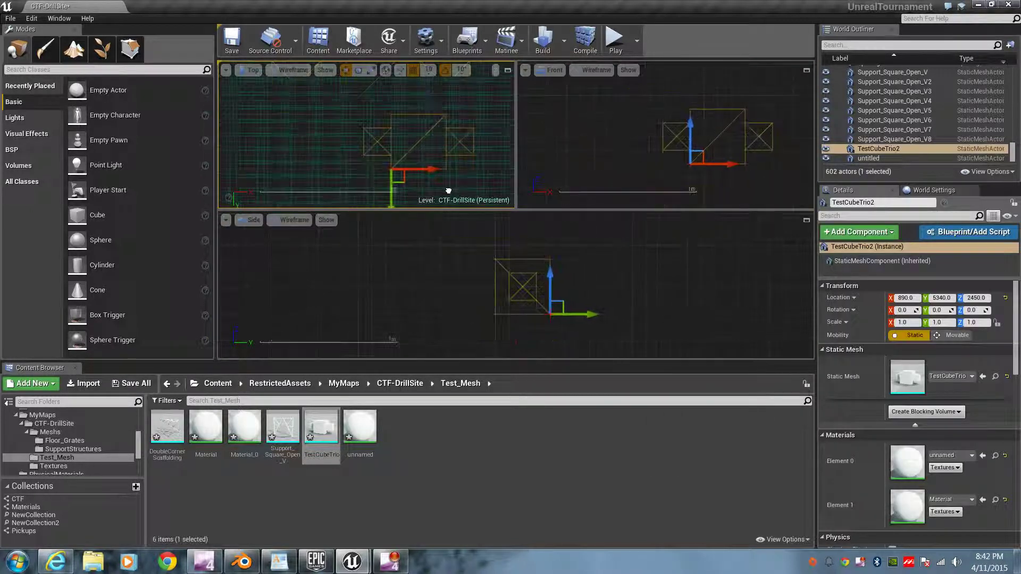
Step: In the top view, move TestCubeTrio2 to X 2450, Y 6690, clear of the grate geometry, and keep it selected
left_click_drag(393, 169, 387, 162)
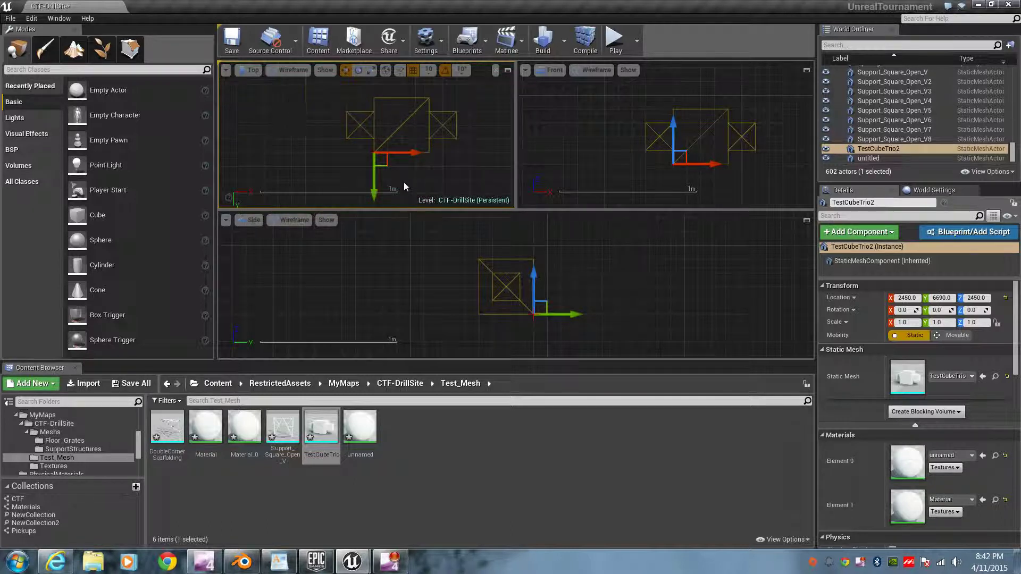
scroll(404, 182, "up", 5)
left_click(372, 157)
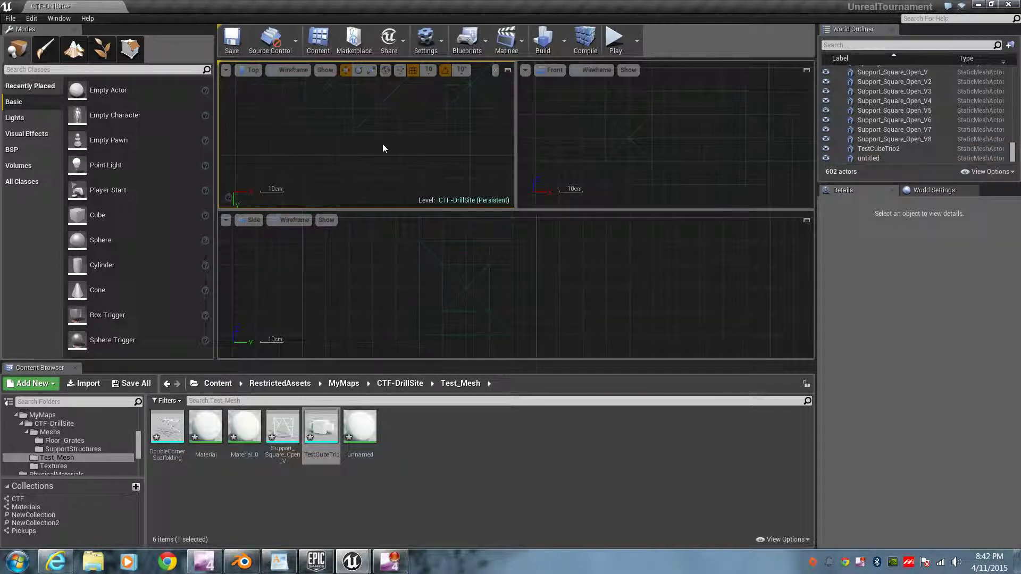
left_click(379, 134)
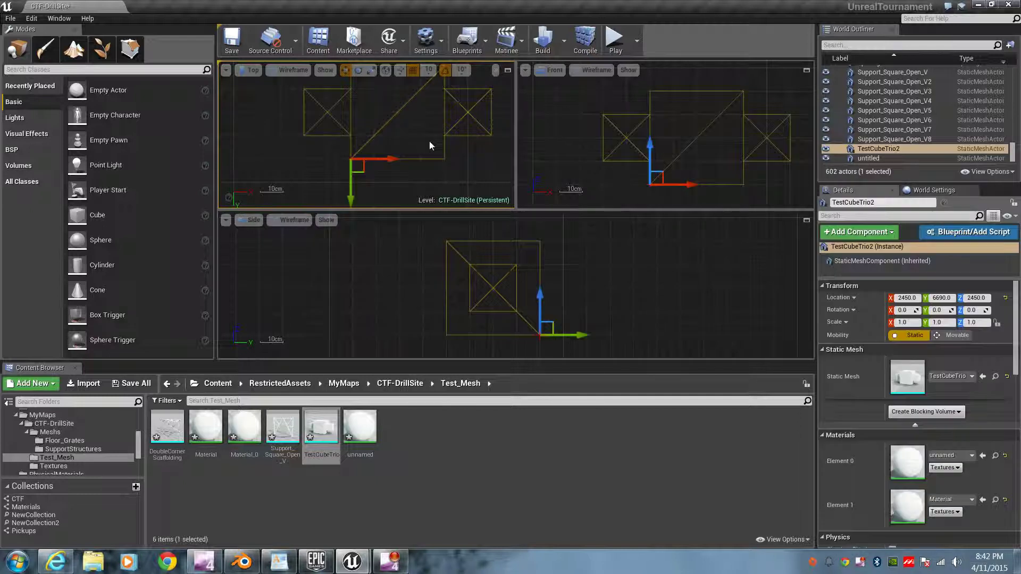
scroll(414, 150, "down", 1)
middle_click_drag(420, 121, 400, 140)
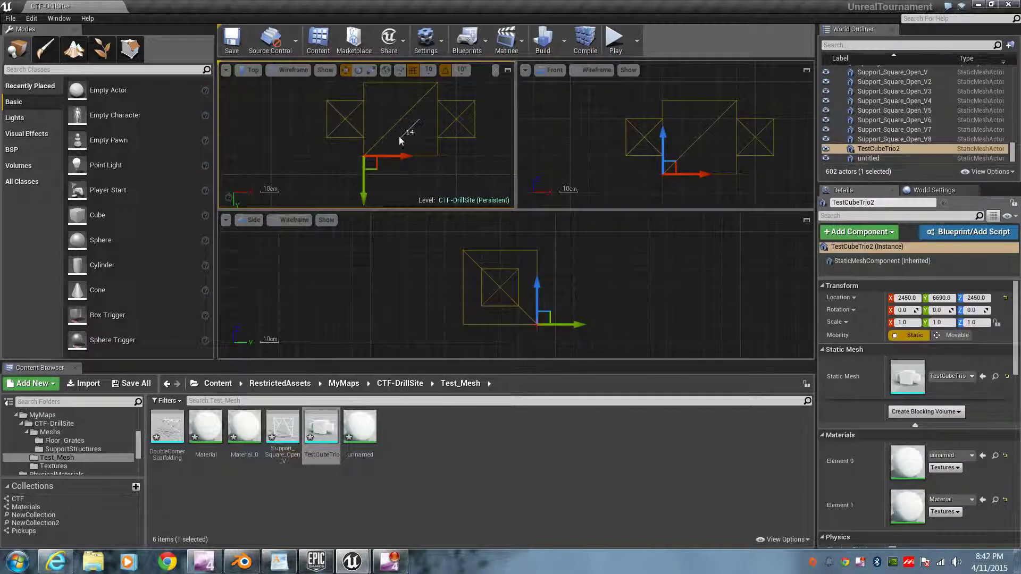
scroll(418, 137, "down", 3)
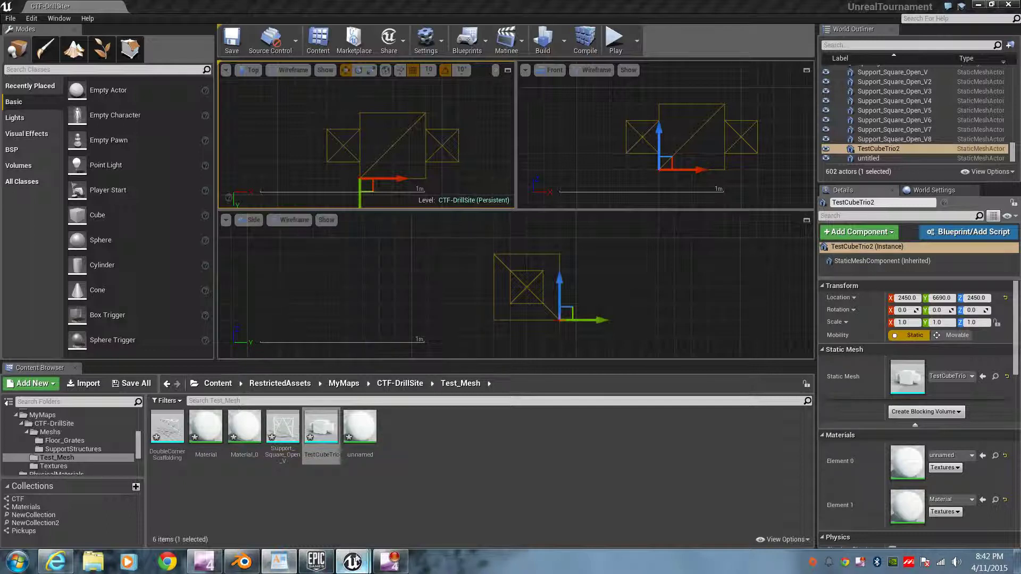
Step: Switch to the separate perspective viewport and bring the selected cube trio into view
mouse_move(352, 561)
left_click(413, 505)
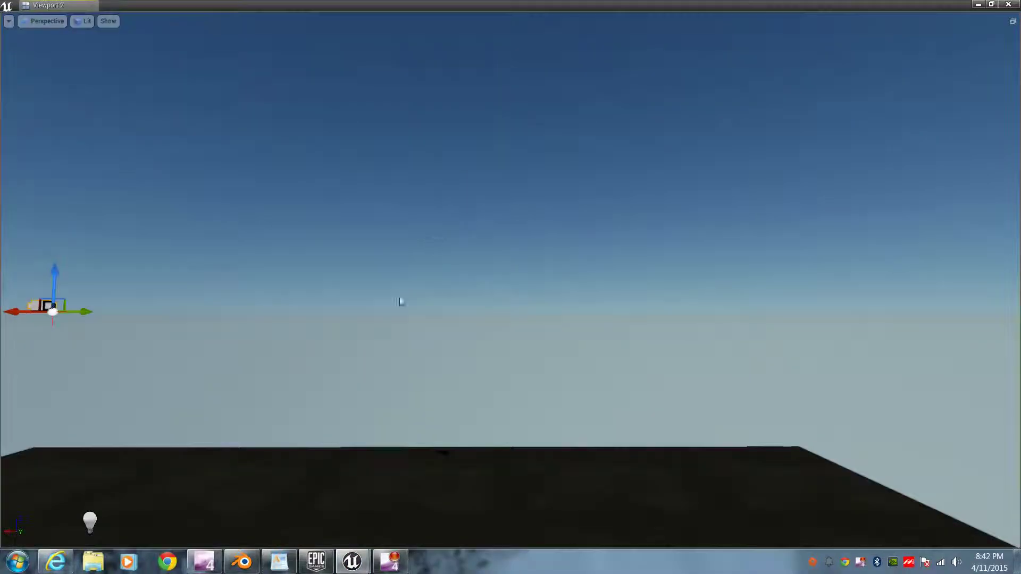
right_click_drag(437, 239, 340, 276)
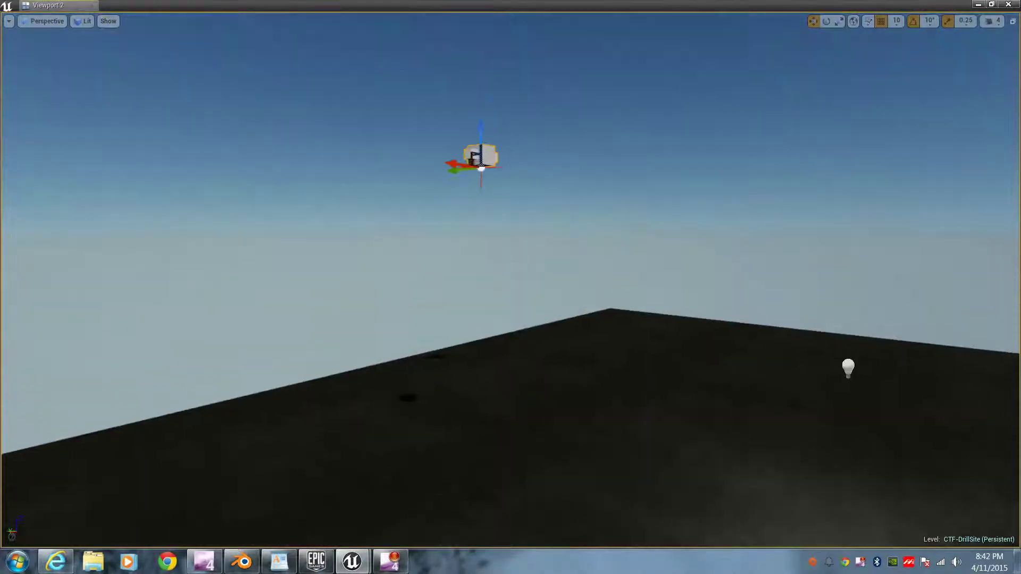